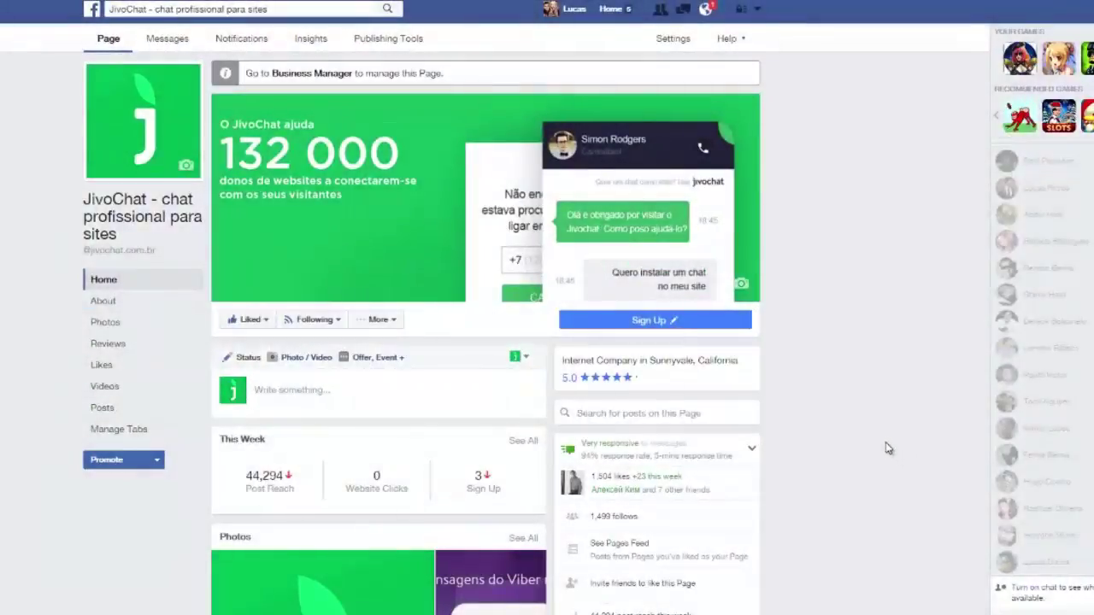
On the JivoChat page, open the top-bar account menu listing Pages and Business Manager accounts.
scroll(821, 366, "down", 8)
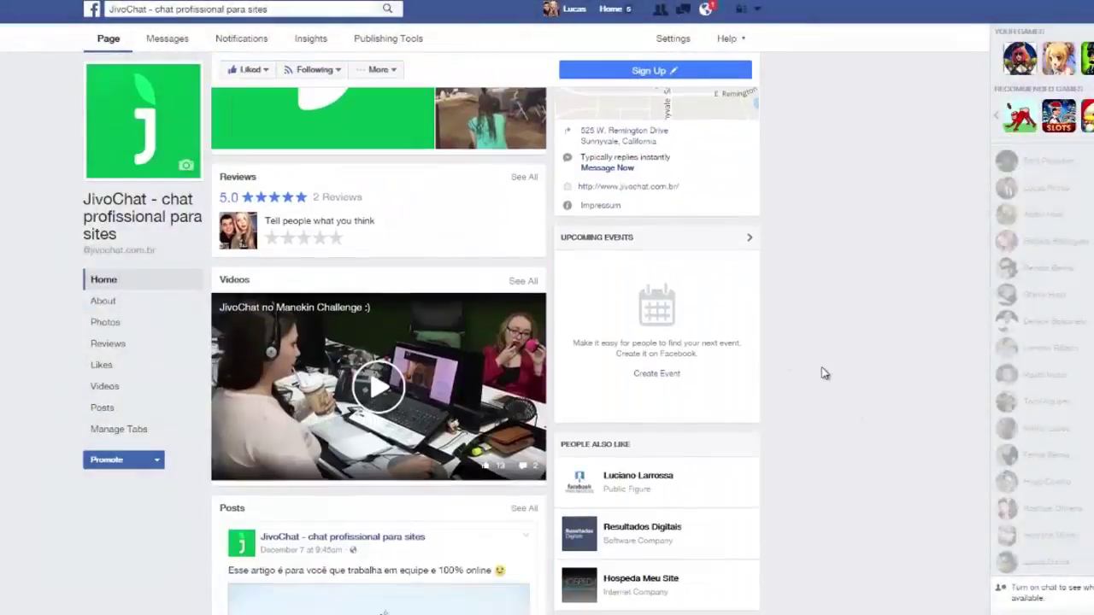
scroll(821, 373, "up", 8)
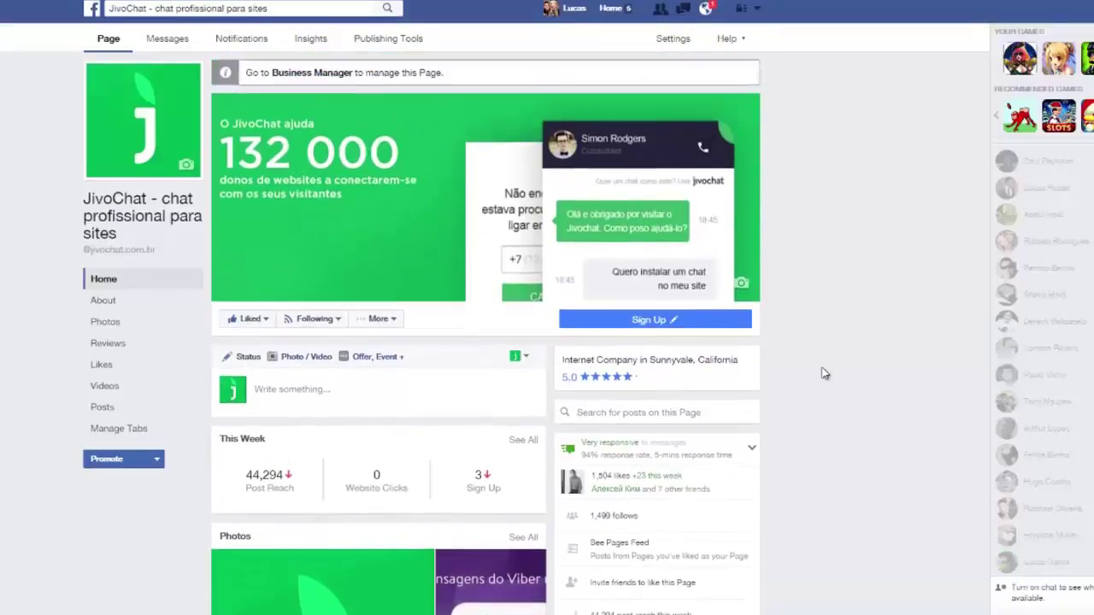
scroll(821, 374, "down", 1)
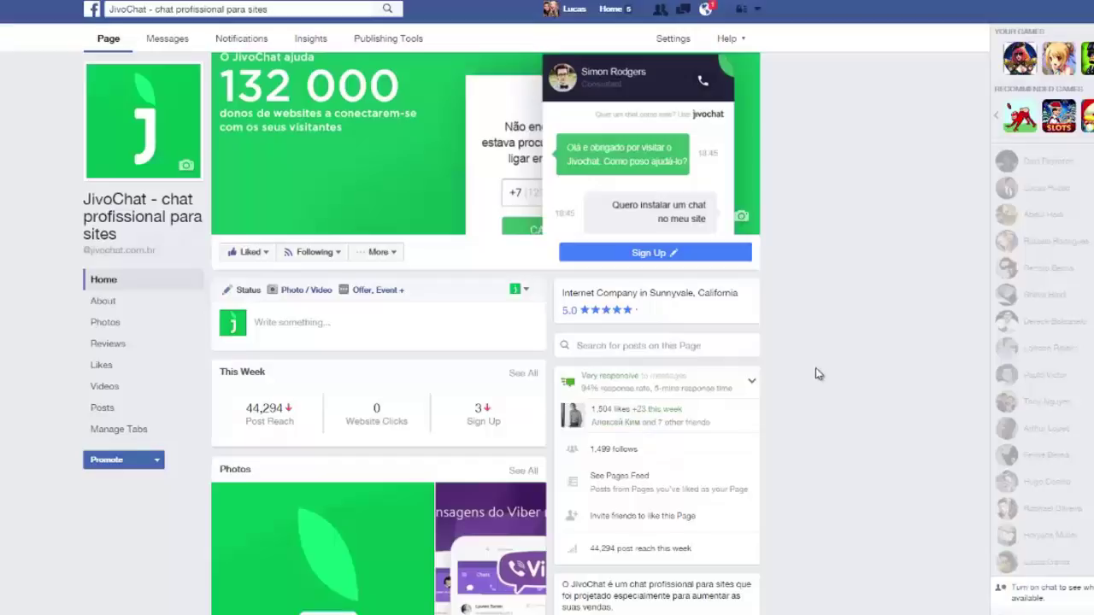
left_click(758, 10)
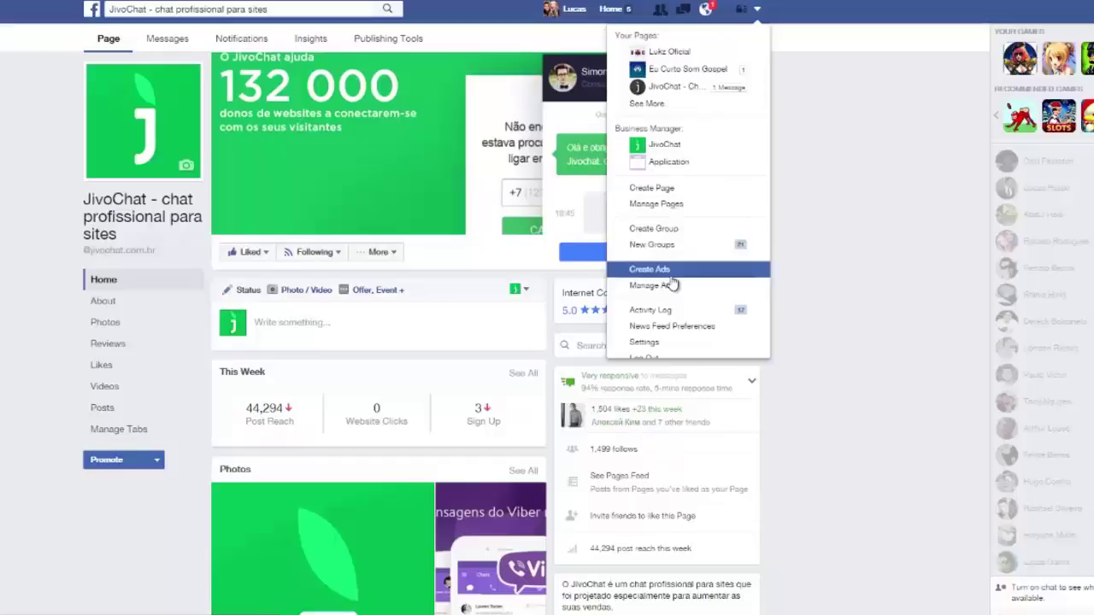
Switch to the JivoChat Business Manager and clear the ad set and campaign filters in Power Editor.
left_click(673, 147)
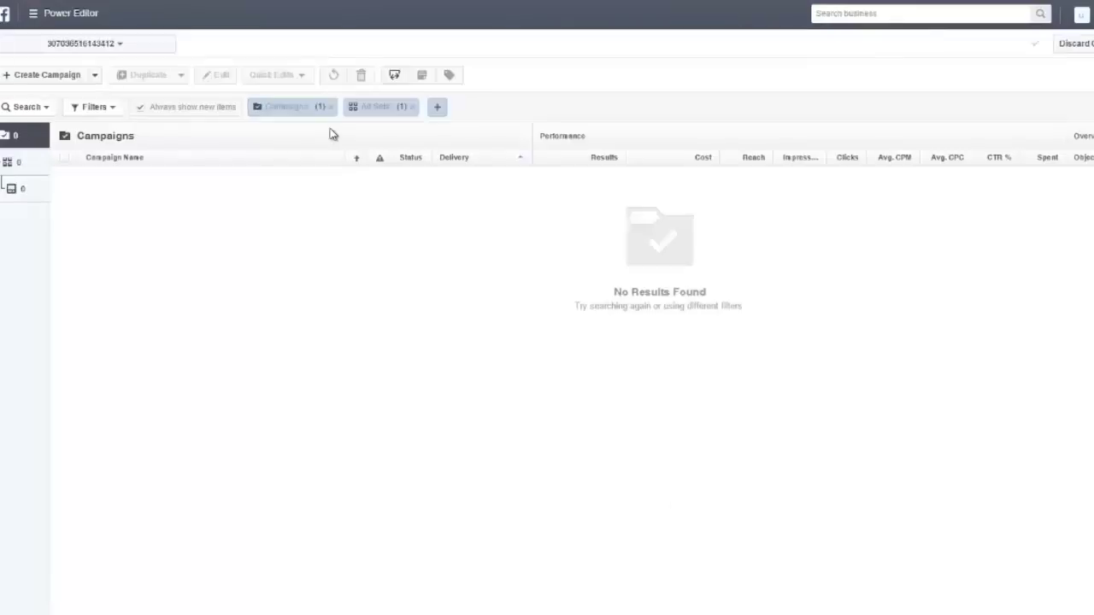
left_click(329, 107)
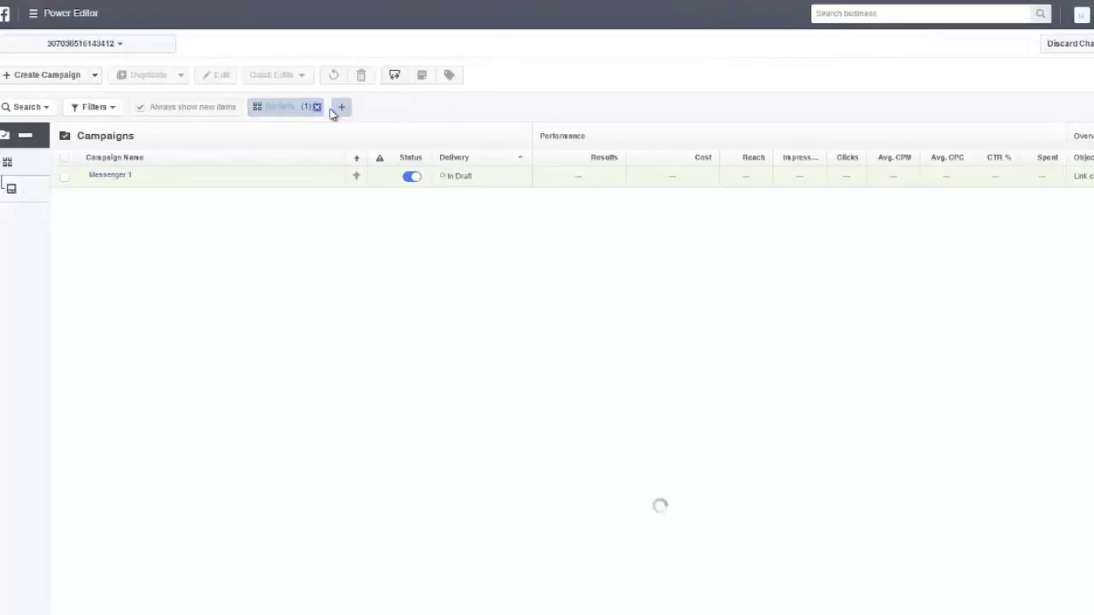
left_click(328, 108)
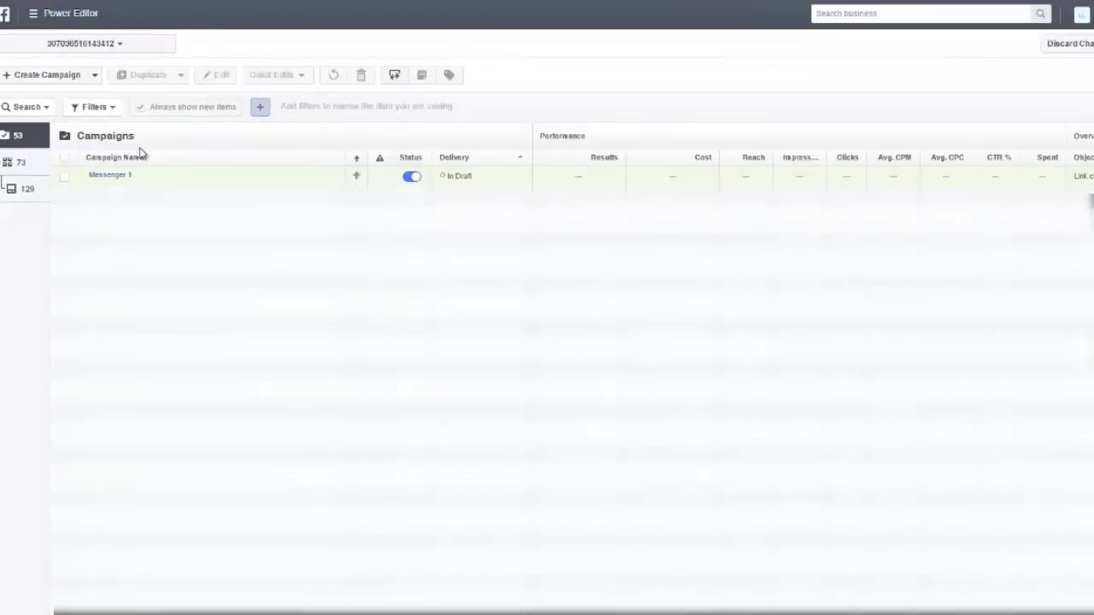
Delete the unpublished draft campaign Messenger 1.
left_click(65, 177)
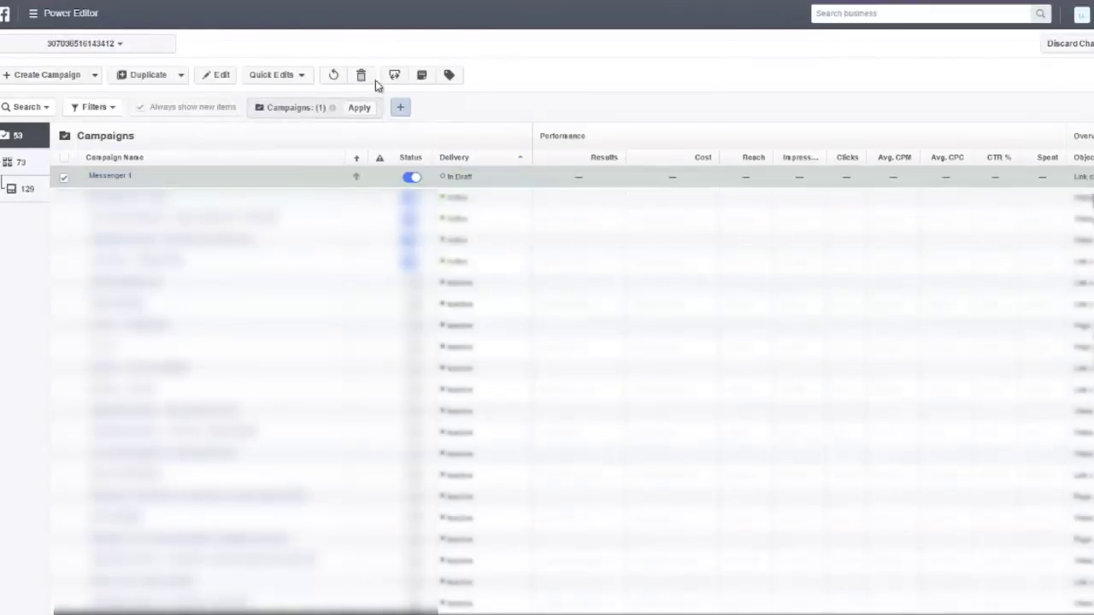
left_click(361, 76)
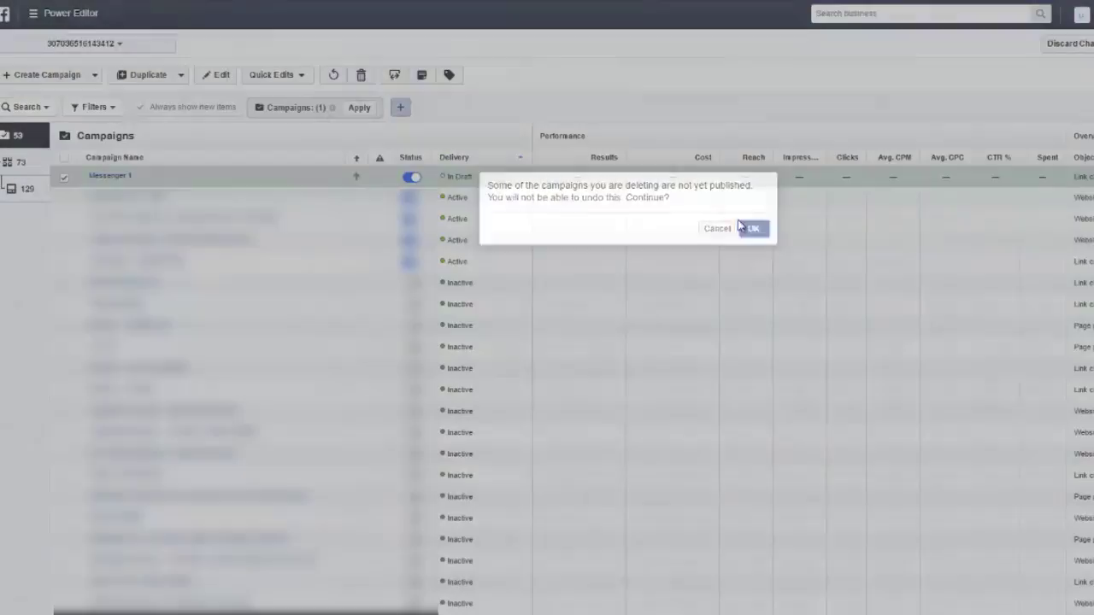
left_click(751, 228)
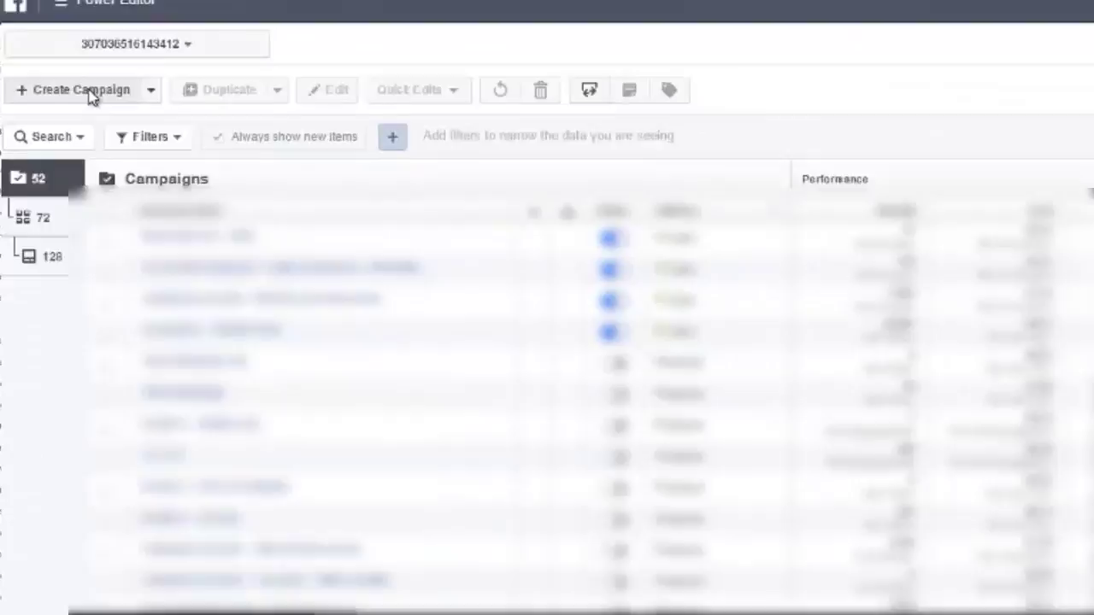
Create a Link clicks campaign Messenger 1 with ad set Messenger 2 and ad Messenger 3.
left_click(205, 163)
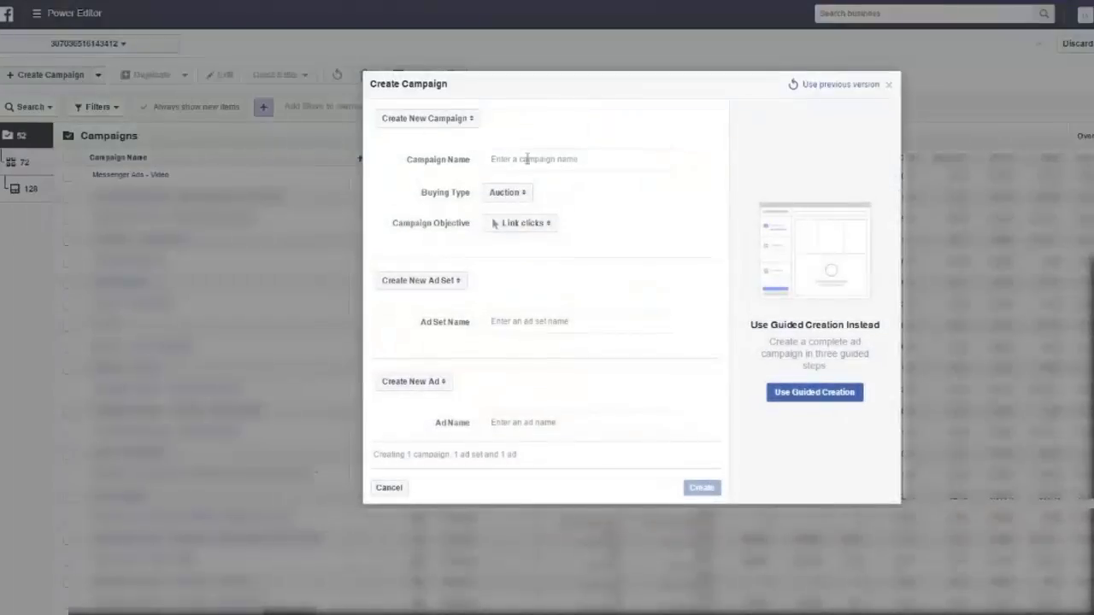
left_click(528, 159)
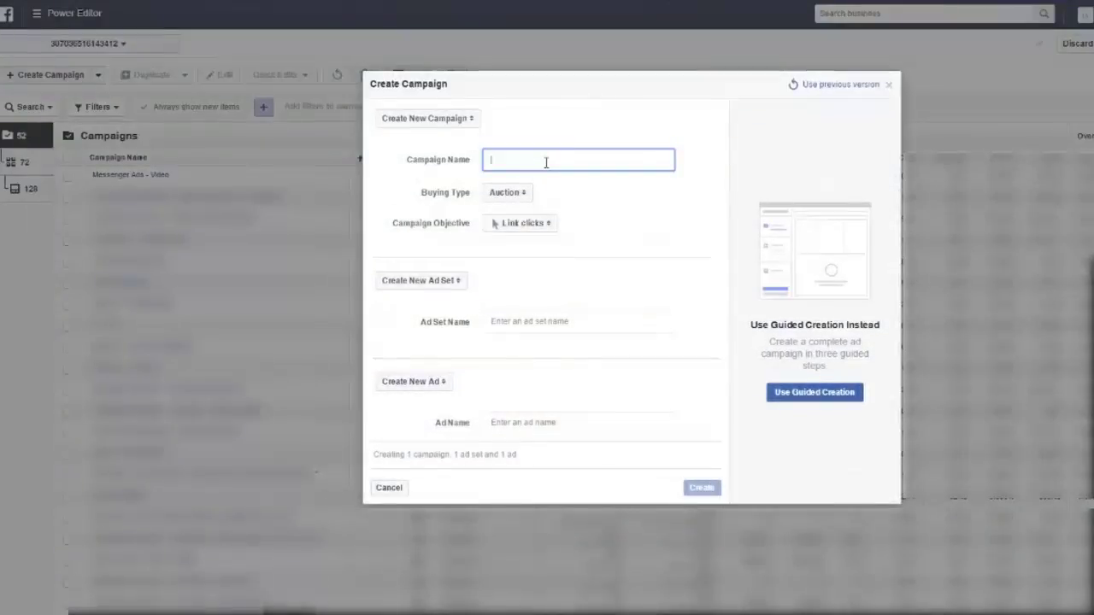
type("Messenger 1")
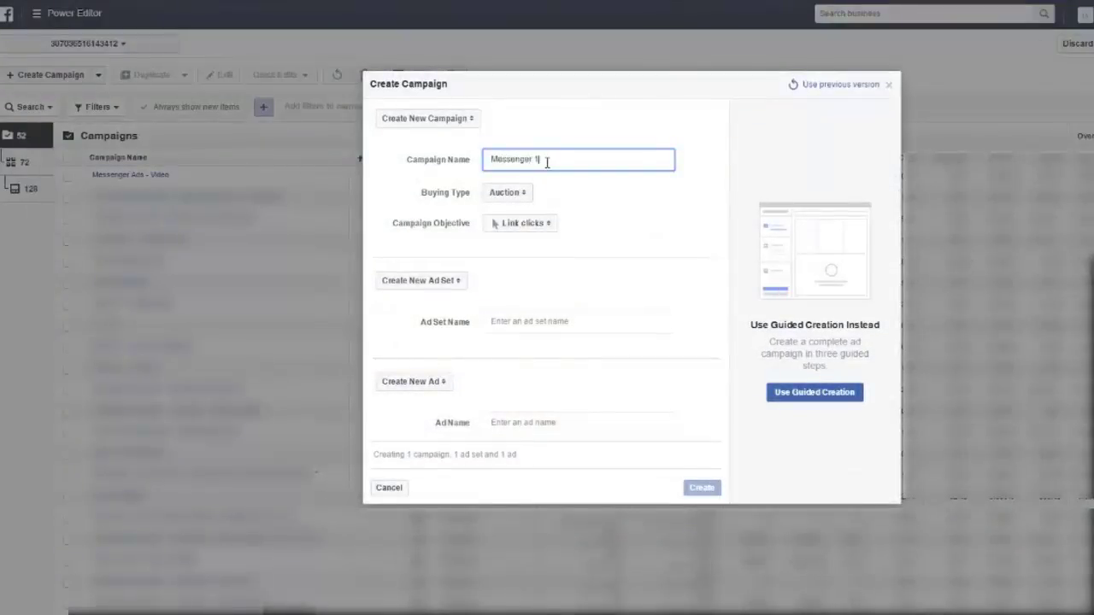
key("ctrl+a")
key("ctrl+c")
left_click(579, 320)
key("ctrl+v")
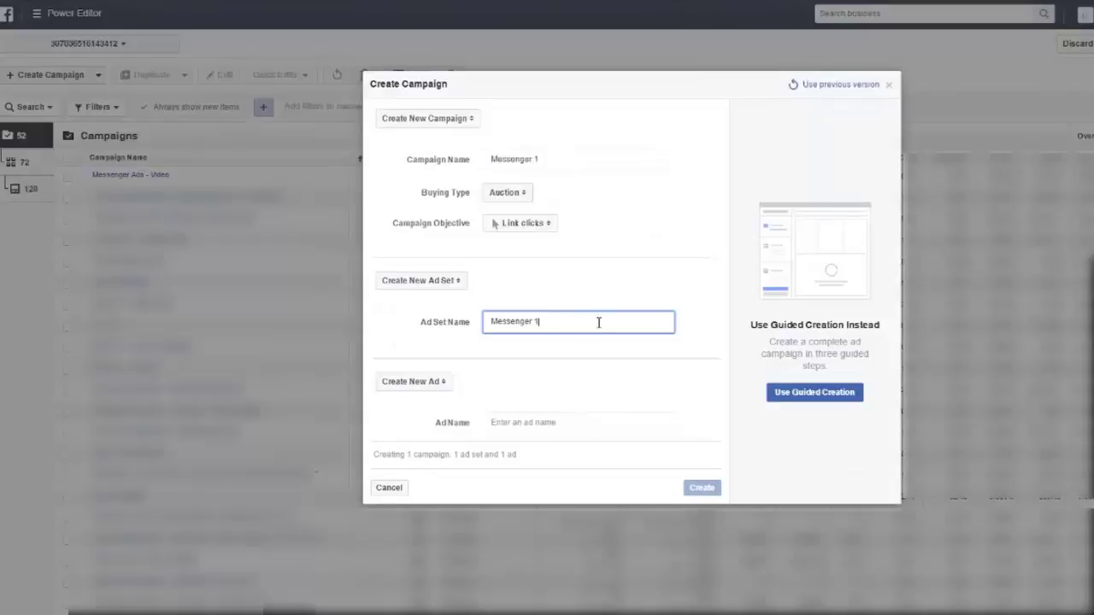
left_click(579, 422)
key("ctrl+v")
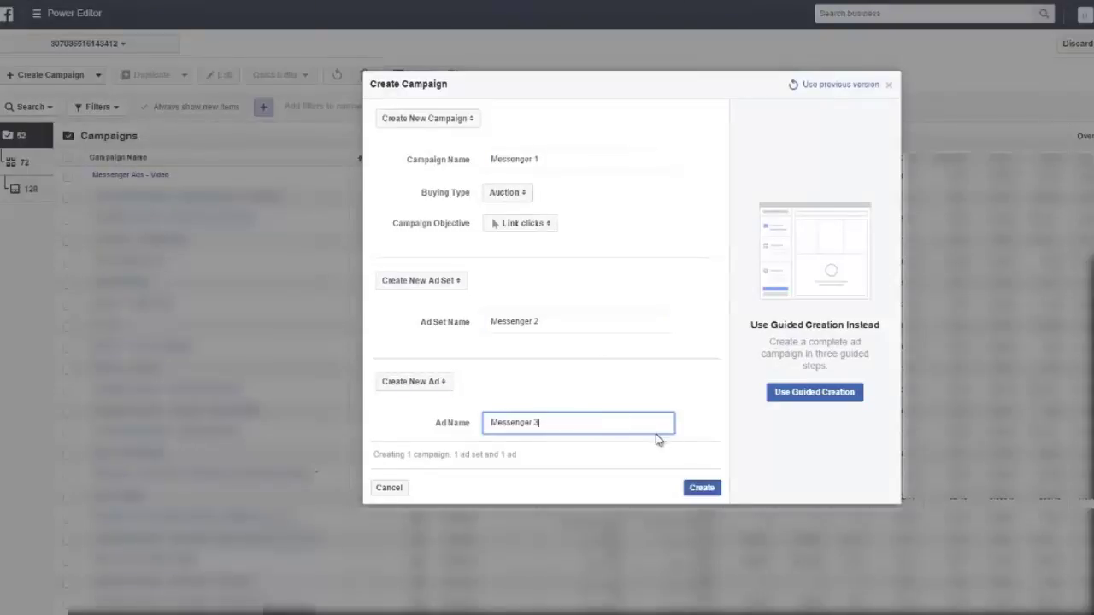
left_click(702, 488)
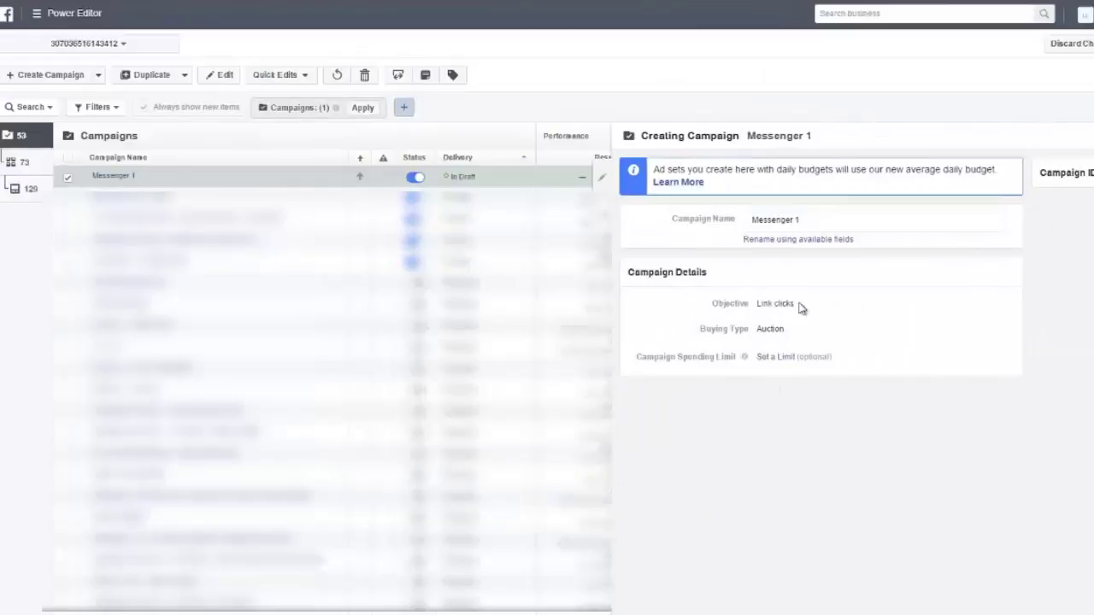
Check the Link clicks objective, then open ad set Messenger 2's placement and budget settings.
left_click_drag(800, 308, 740, 305)
left_click(823, 309)
left_click(114, 177)
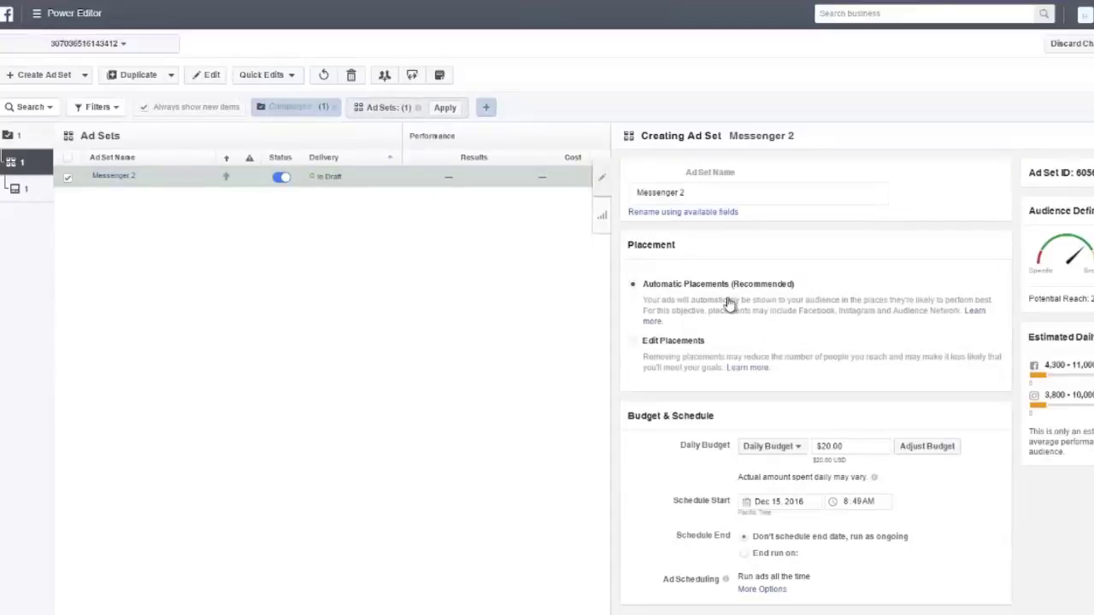
Switch ad set Messenger 2 to Edit Placements with only Messenger selected.
left_click(671, 344)
scroll(789, 342, "down", 1)
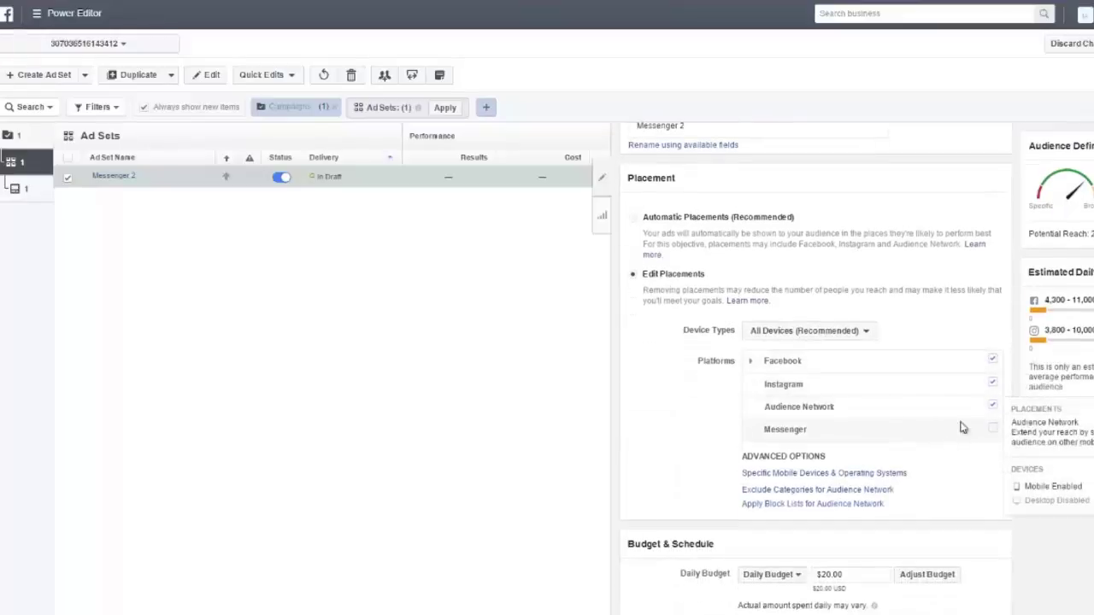
left_click(992, 429)
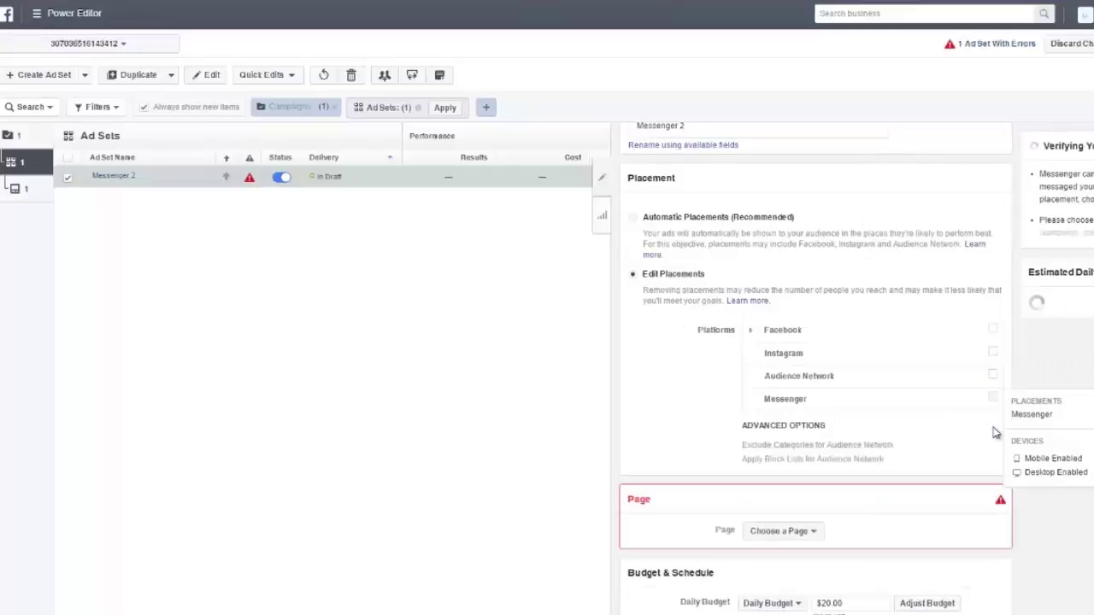
scroll(910, 431, "down", 2)
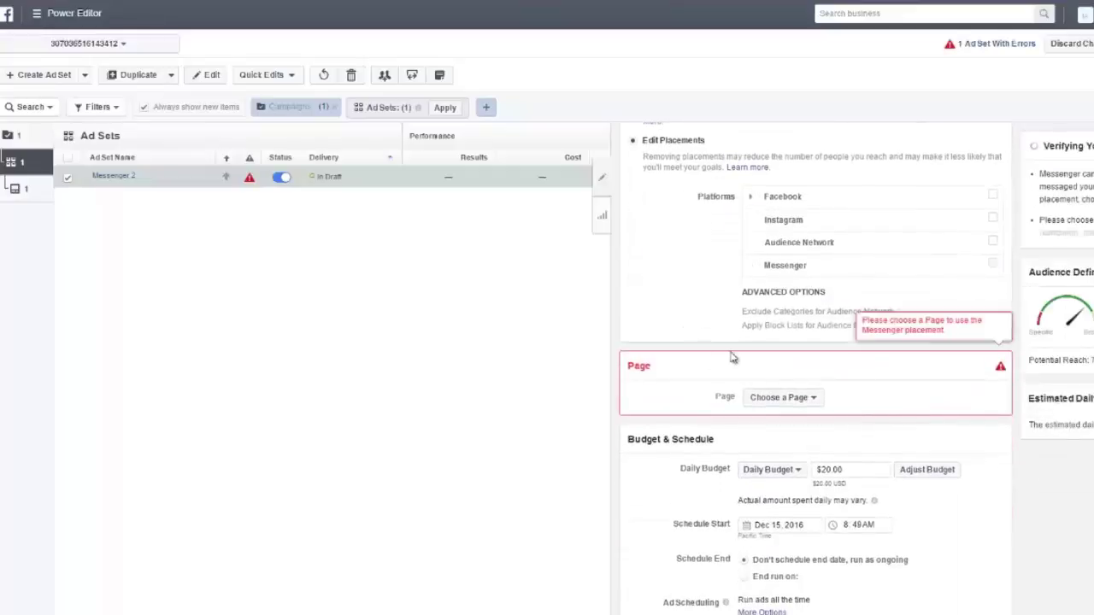
Choose the JivoChat - chat profissional para sites Page for the ad set.
left_click(803, 407)
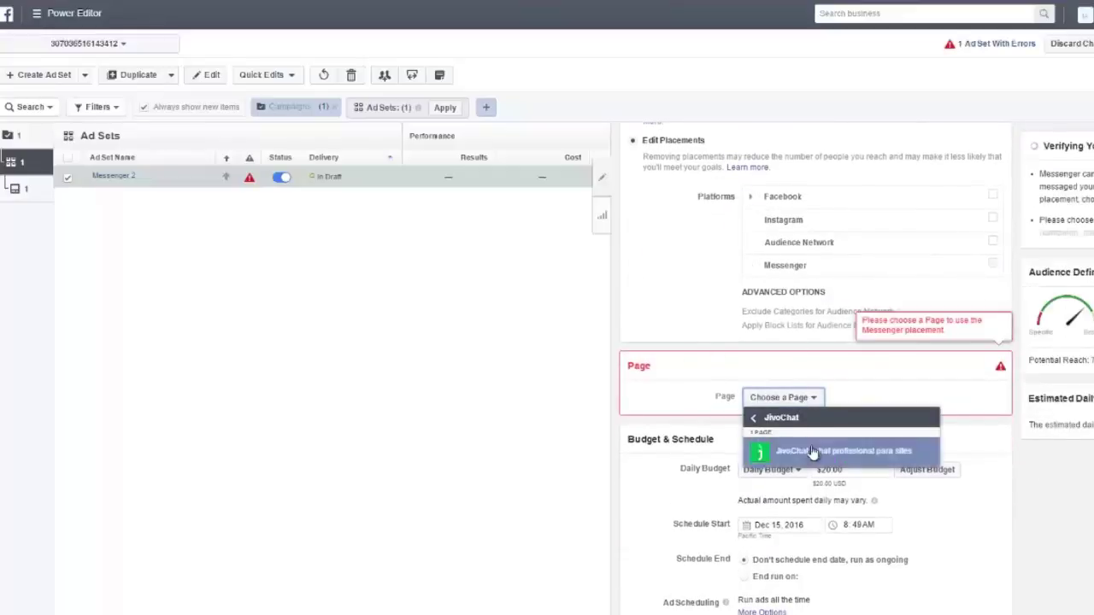
left_click(814, 453)
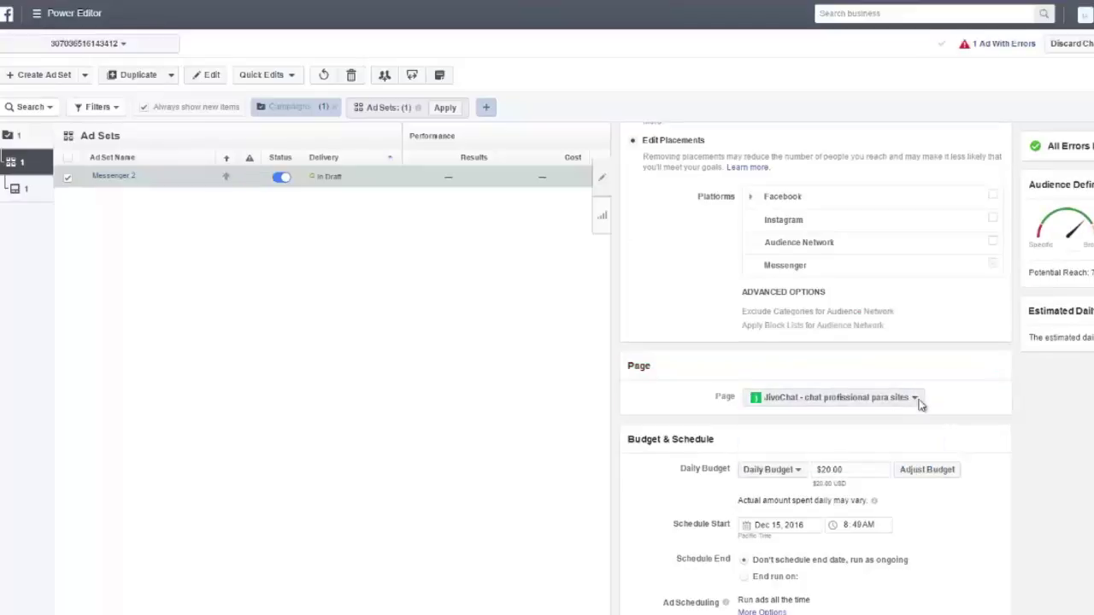
scroll(923, 402, "down", 3)
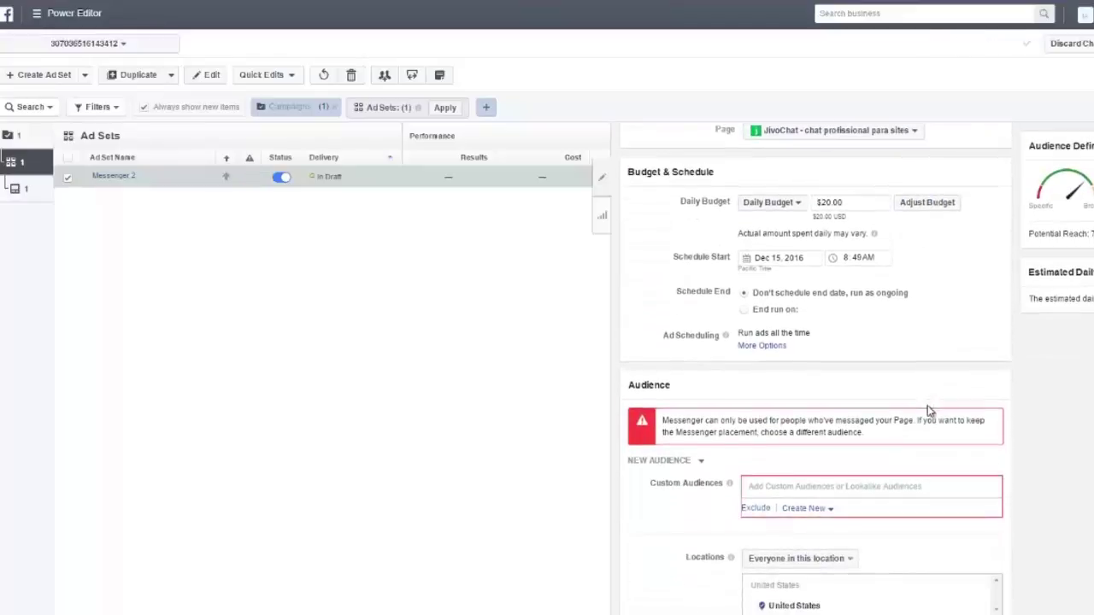
scroll(928, 405, "down", 3)
scroll(928, 419, "up", 8)
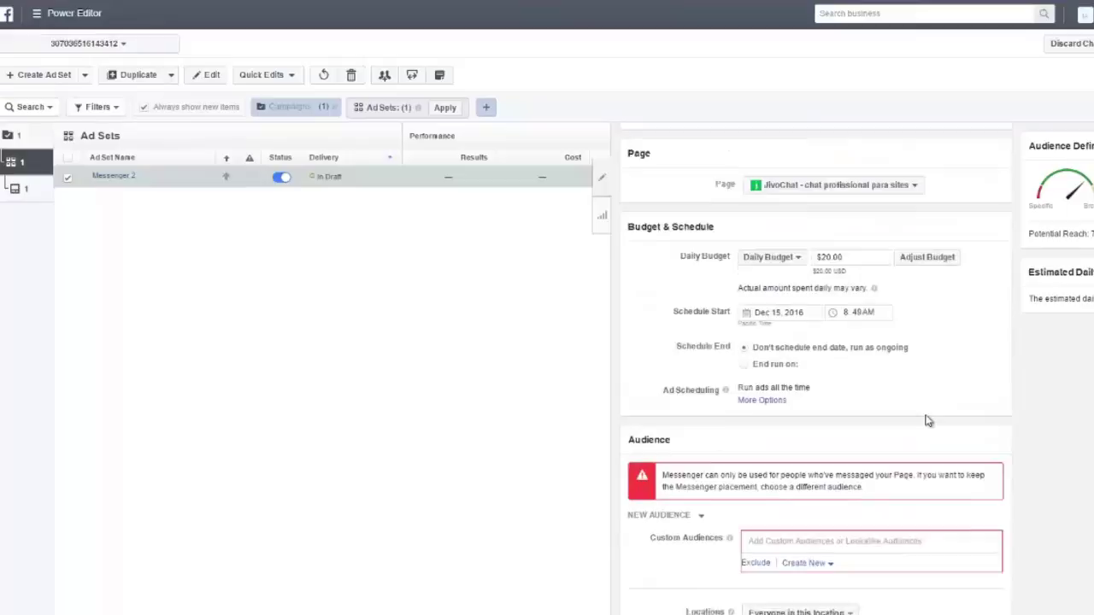
scroll(928, 420, "up", 2)
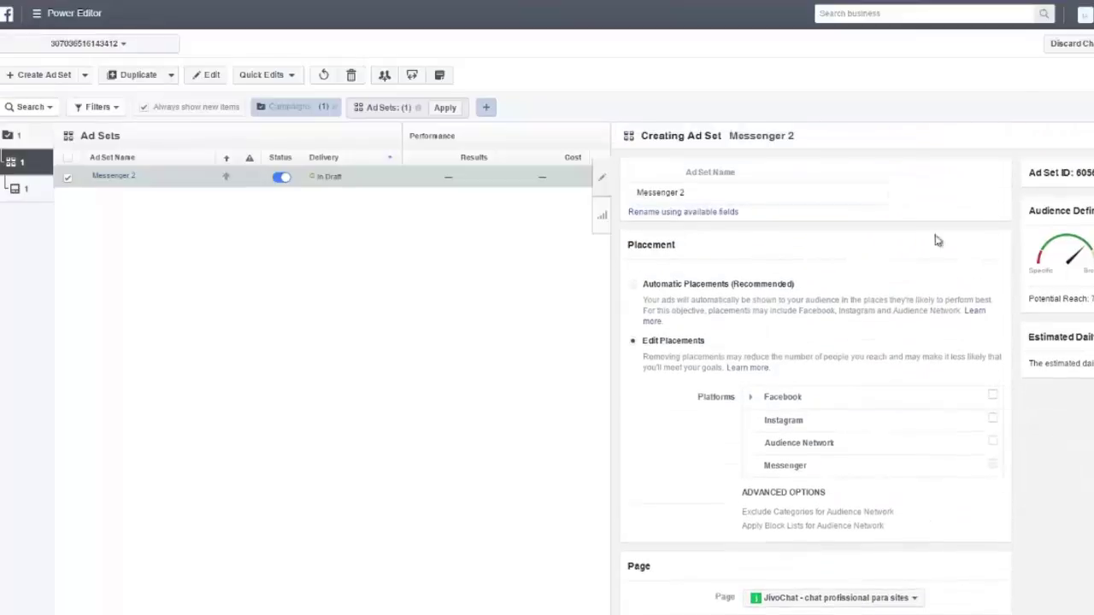
Open ad Messenger 3 and choose the single image or video format.
left_click(119, 176)
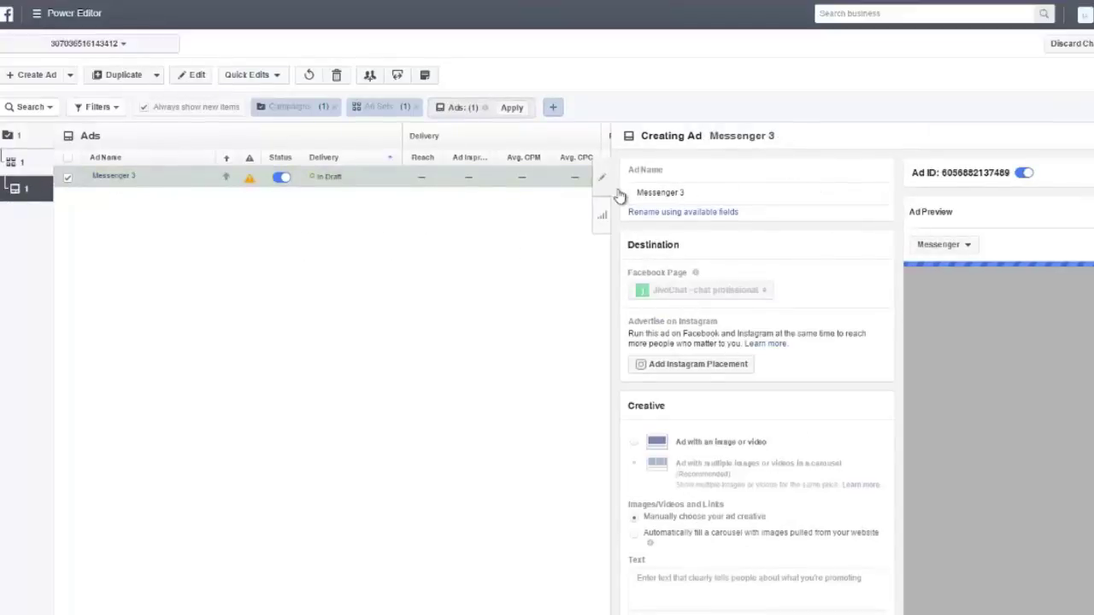
left_click(726, 191)
left_click(757, 198)
scroll(818, 301, "down", 2)
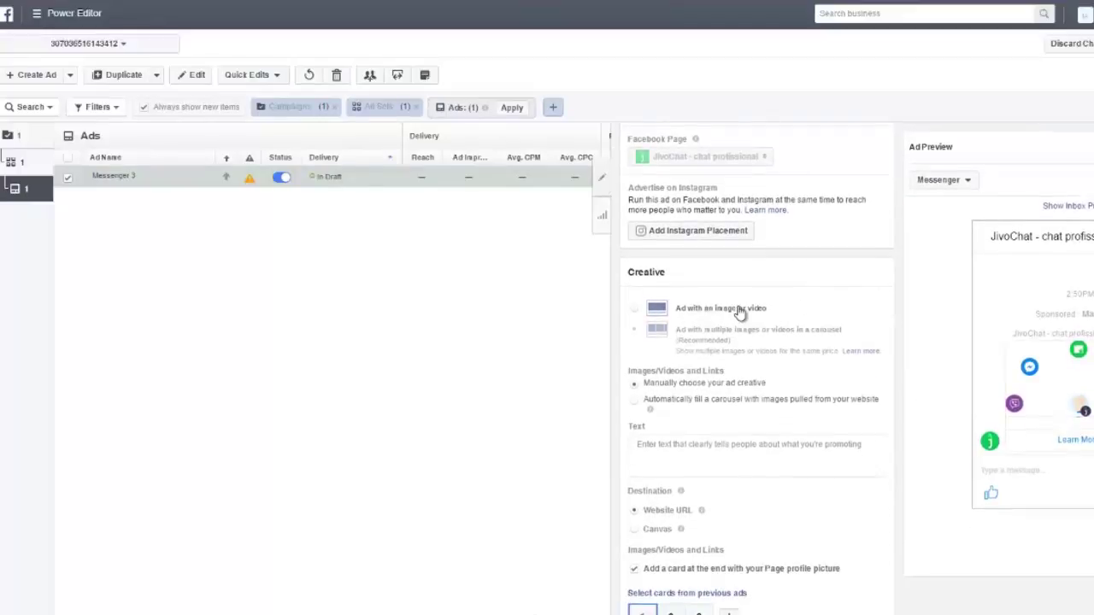
left_click(740, 312)
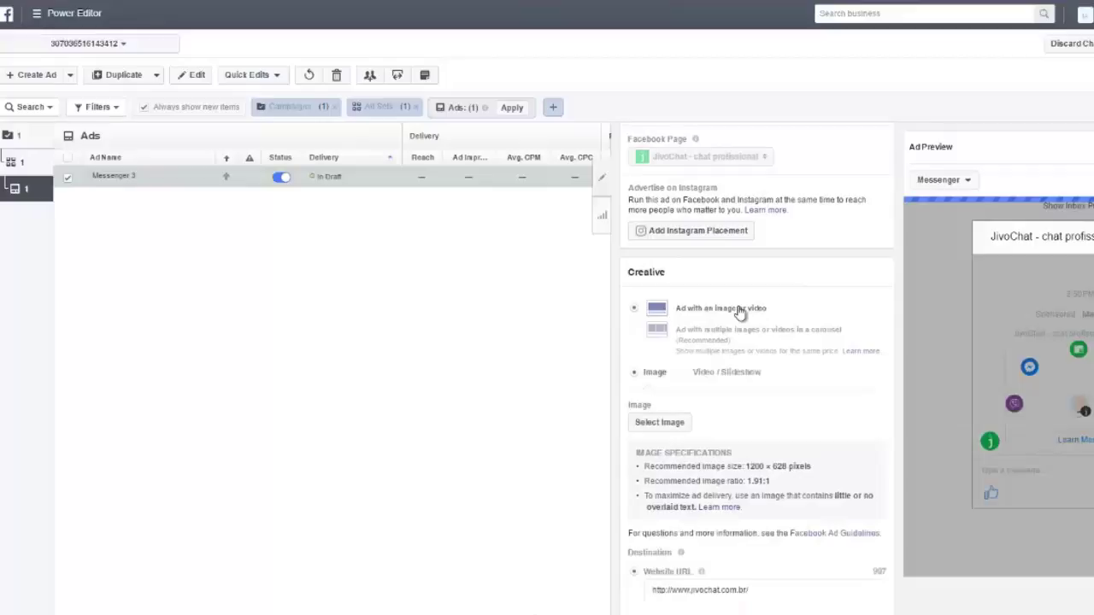
Set ad Messenger 3's destination to Messenger and enter the automatic message text.
scroll(740, 307, "down", 3)
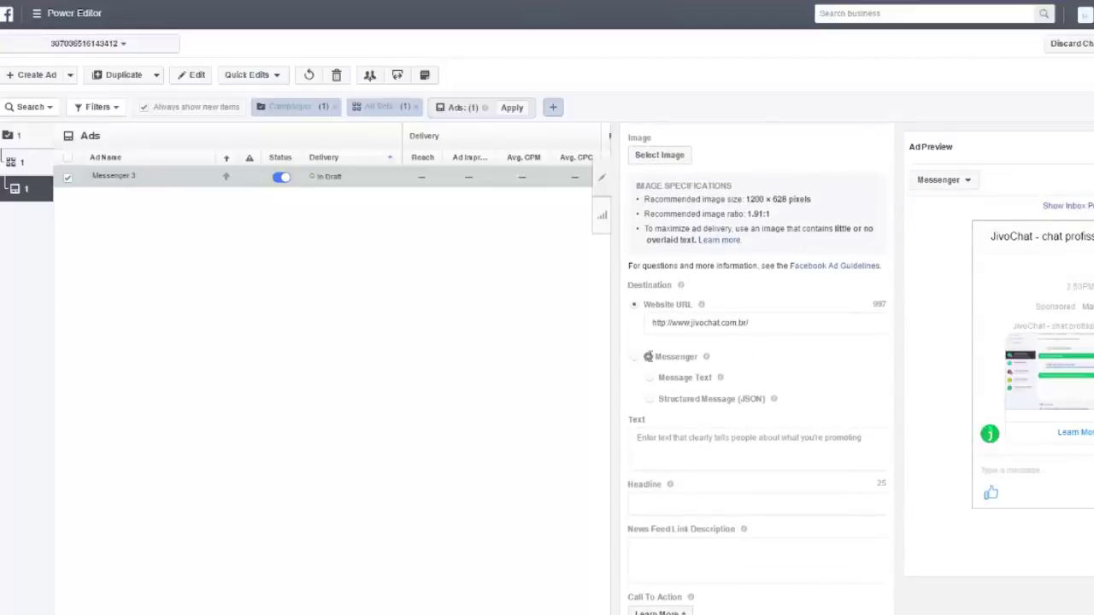
double_click(659, 357)
left_click(636, 370)
left_click(719, 405)
type("T")
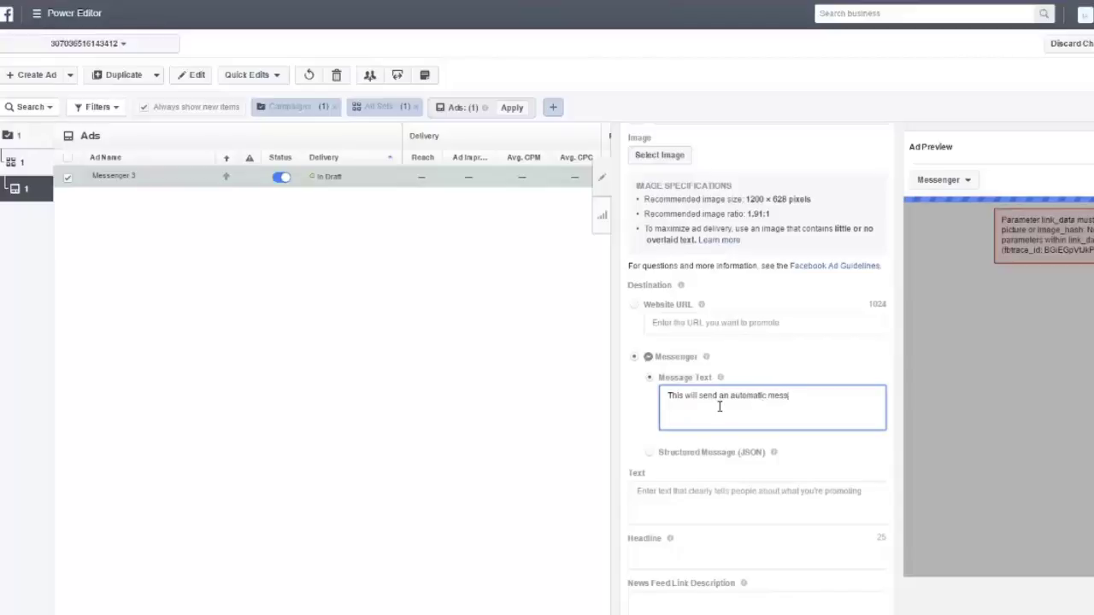
type("age to your customer when he clicks the send message button")
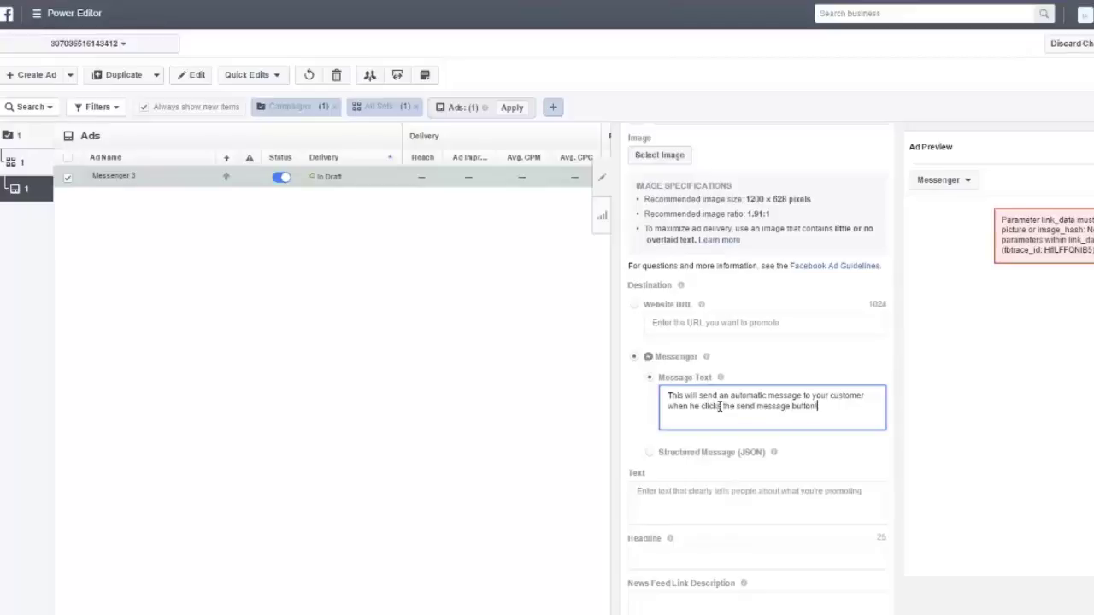
Review the message, close the ad panel, and go to Ads Manager via the main menu.
left_click_drag(817, 408, 668, 395)
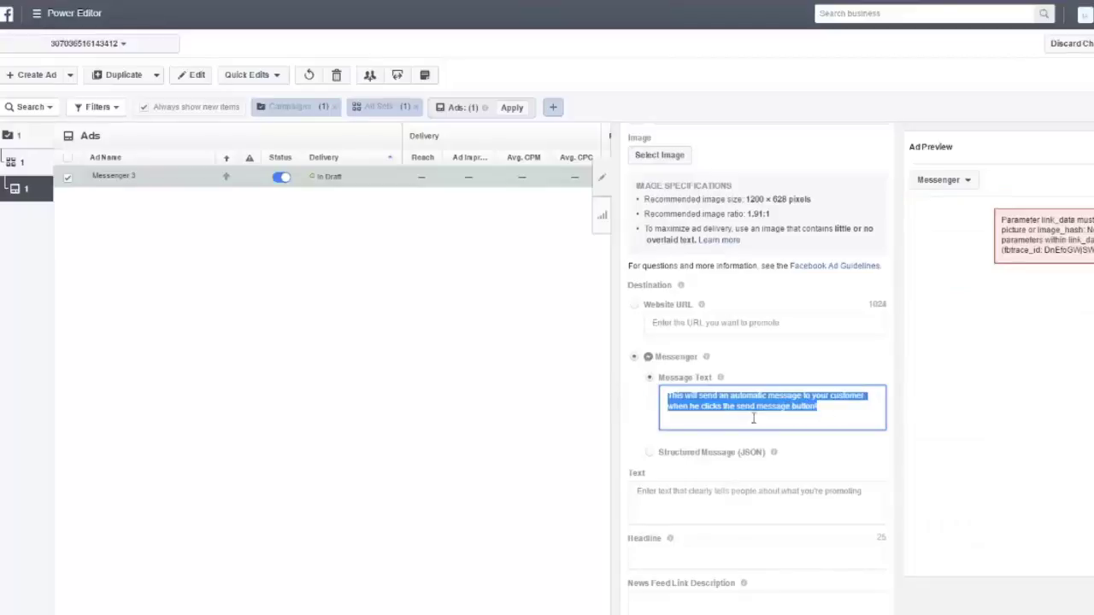
left_click(830, 411)
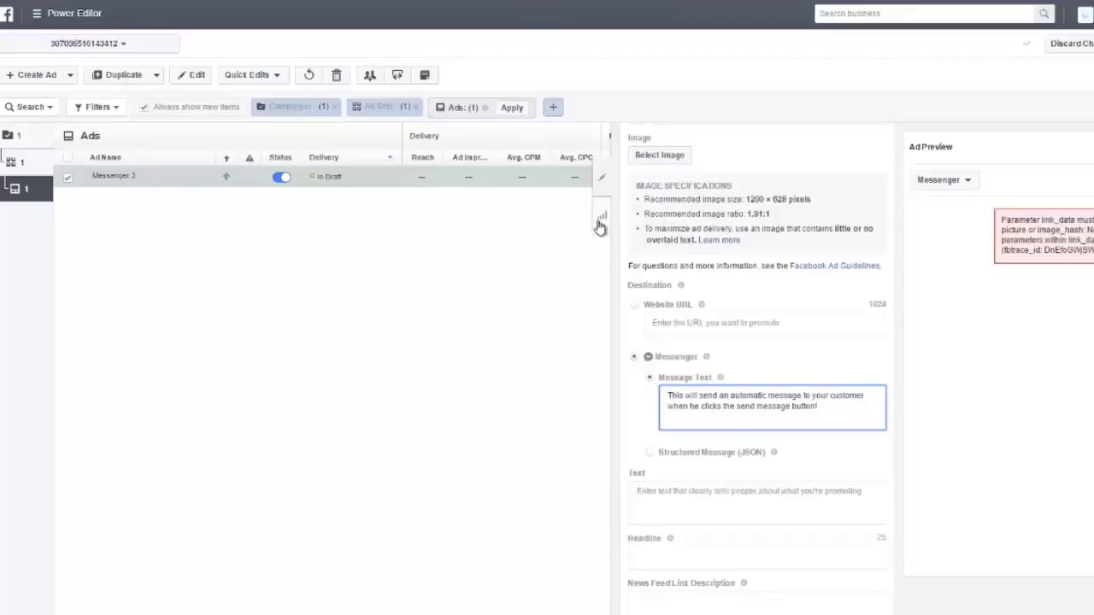
left_click(602, 188)
left_click(36, 14)
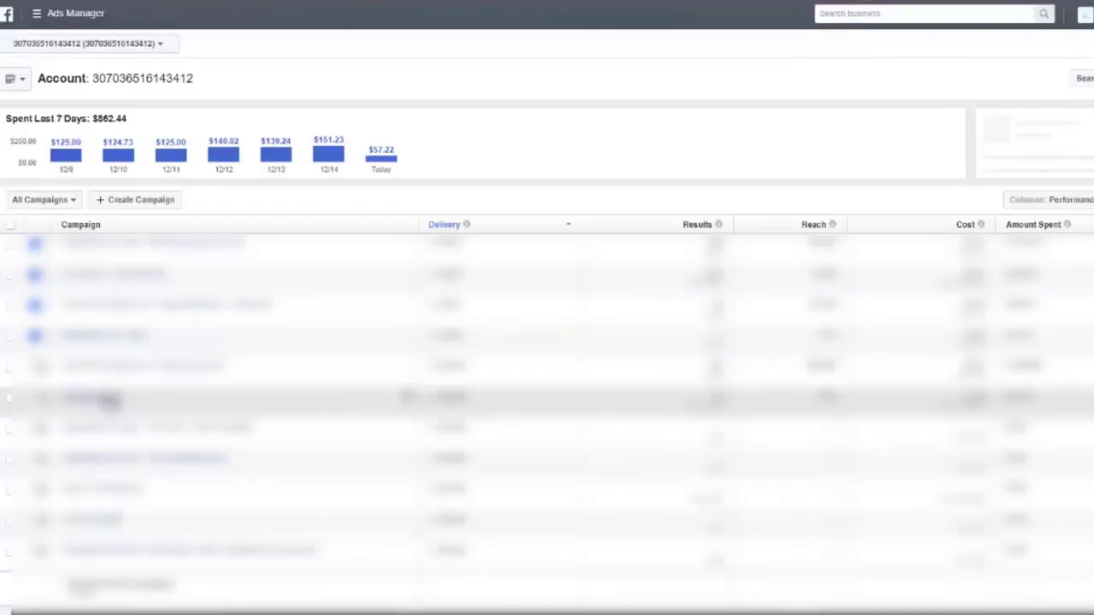
Drill into campaign Teste Messenger, ad set Desktop, and ad Anúncio 1's preview.
left_click(110, 399)
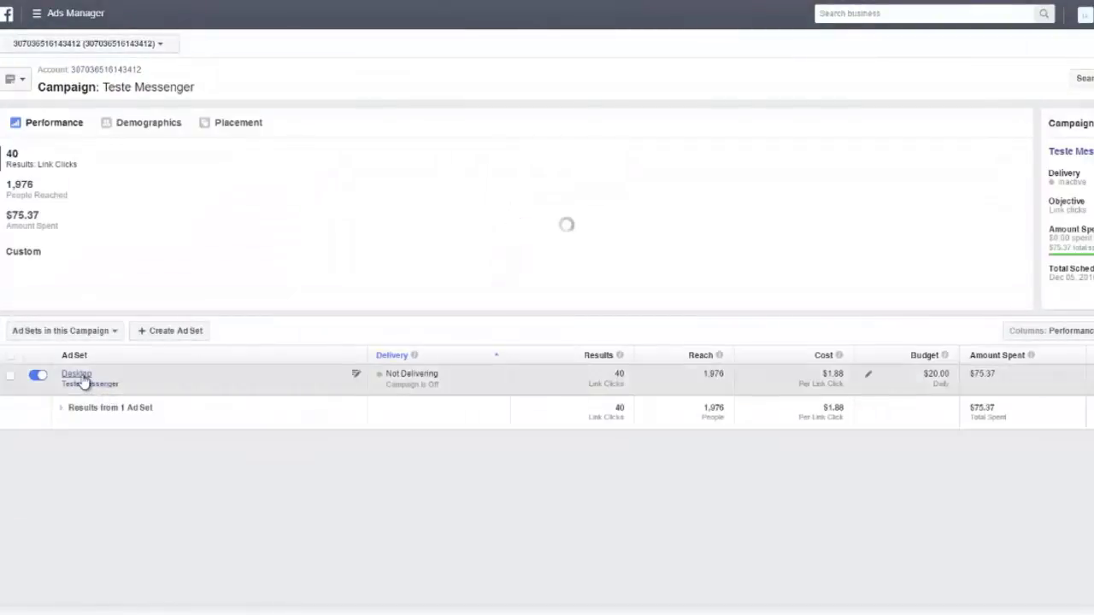
left_click(77, 374)
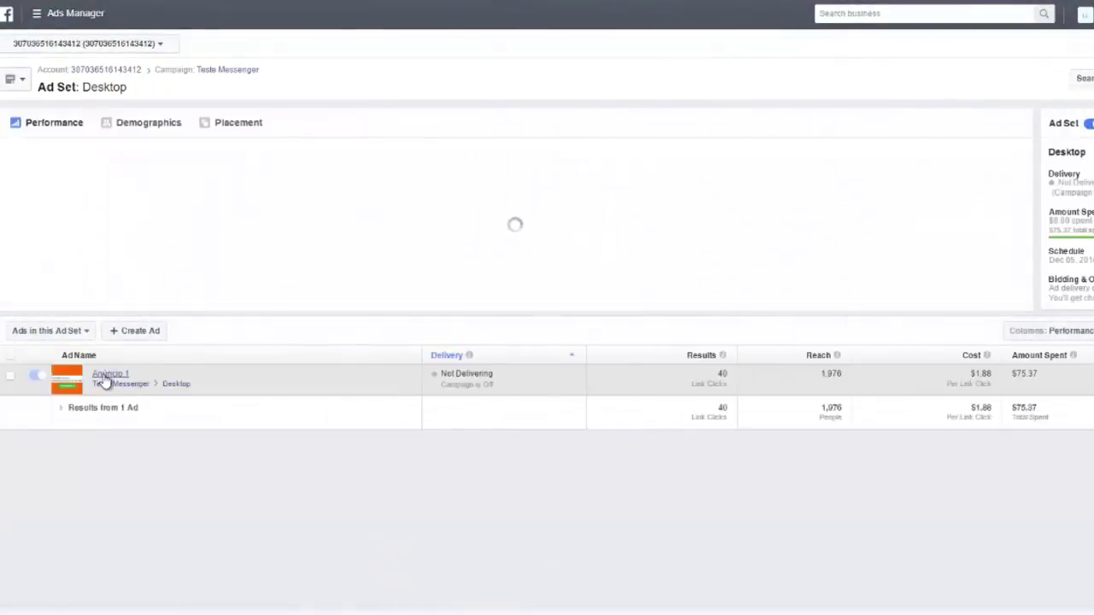
left_click(103, 377)
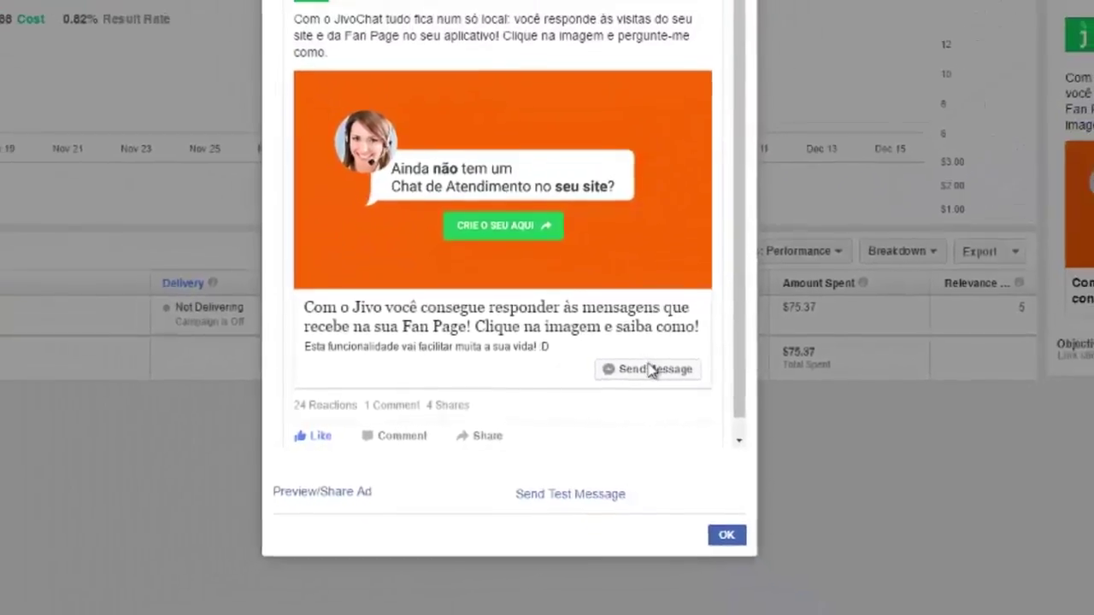
Start a conversation from the ad's Send Message button and send 'testing this again'.
left_click(619, 500)
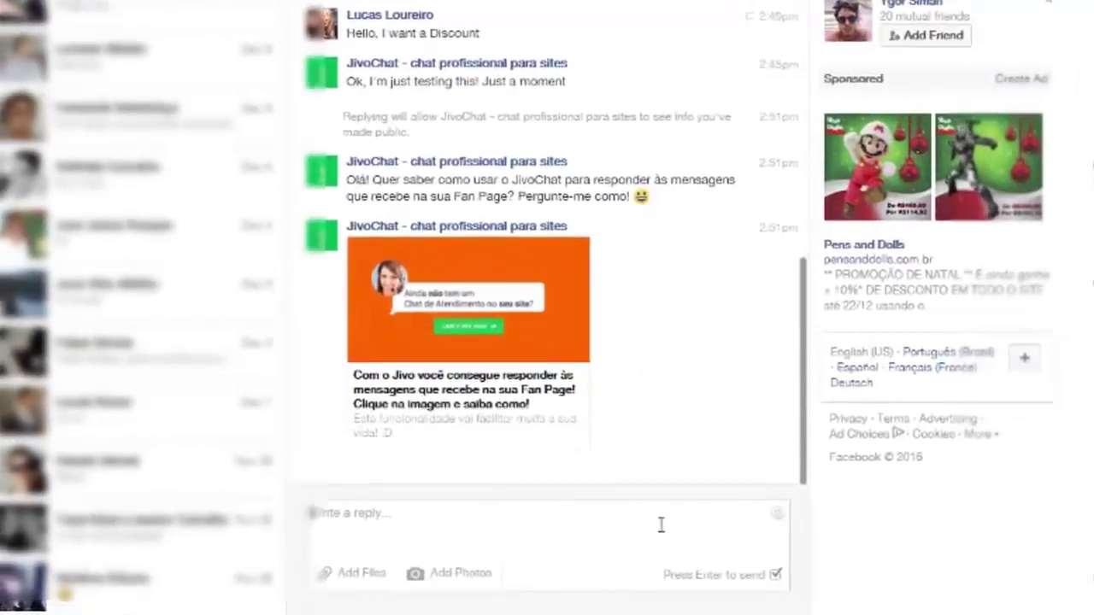
type("testing this agai")
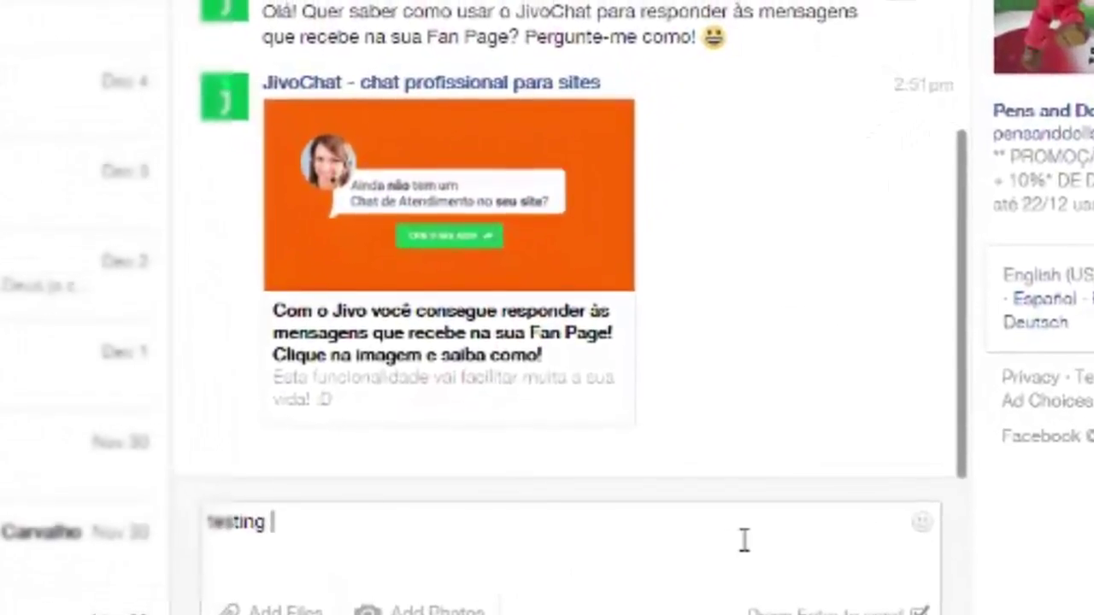
type("n")
key("Return")
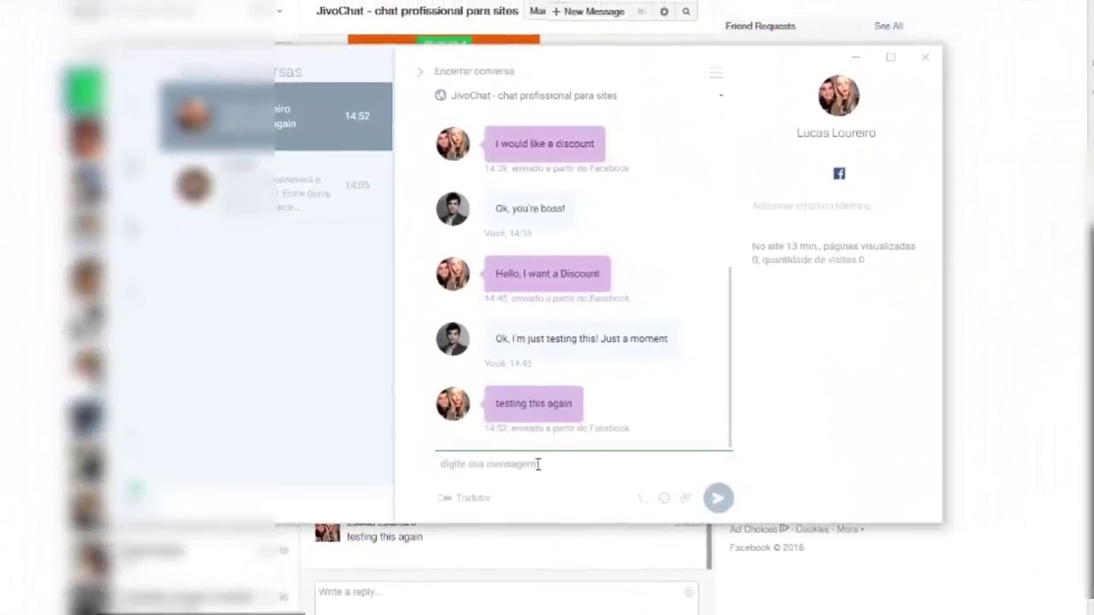
Send the reply 'Ok, you're the boss' to the customer from JivoChat.
type("Ok")
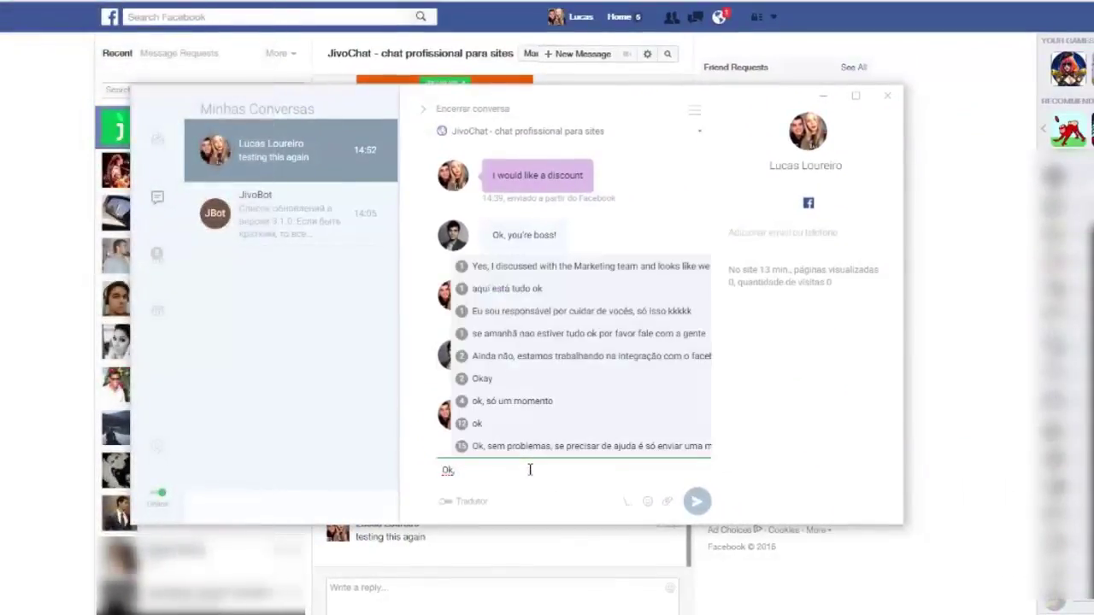
type(", you")
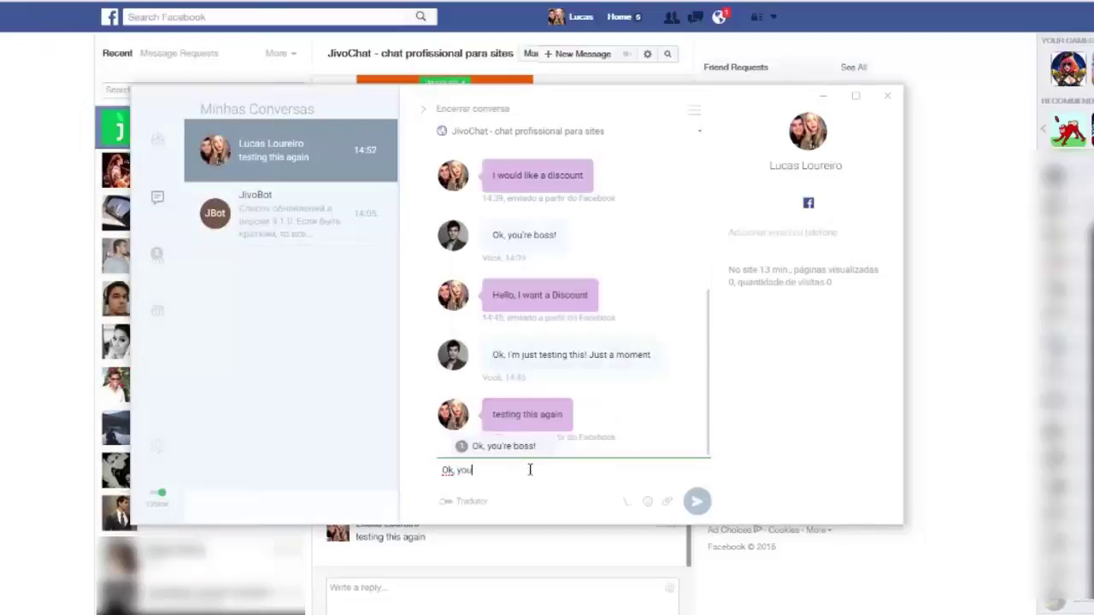
type("'re the boss")
key("Return")
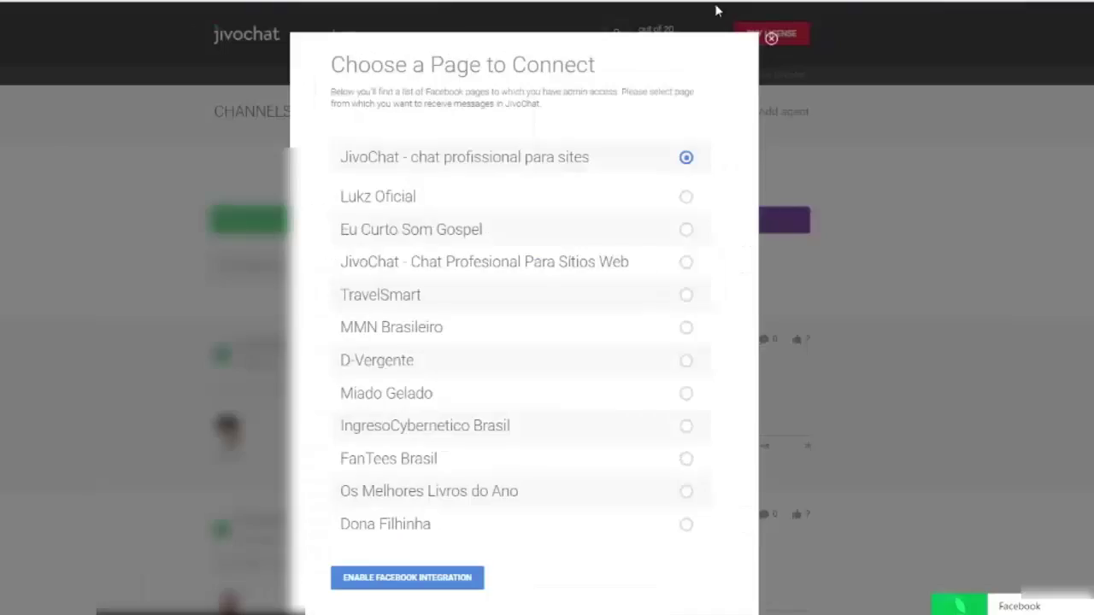
Add Facebook as a JivoChat channel and pick the 'JivoChat - chat profissional para sites' page.
left_click(770, 38)
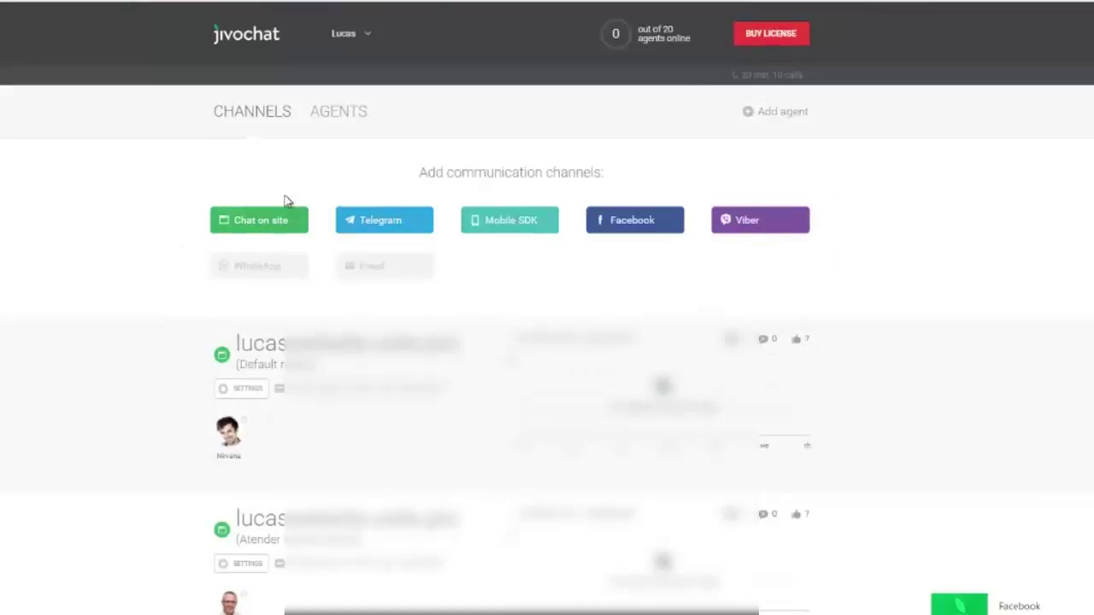
left_click(644, 224)
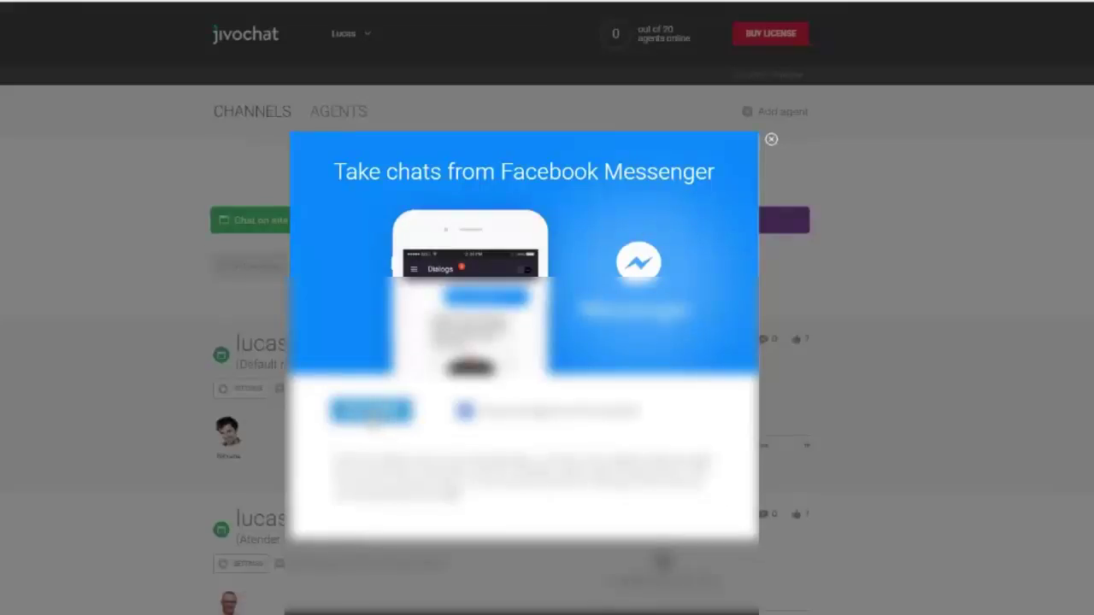
left_click(395, 417)
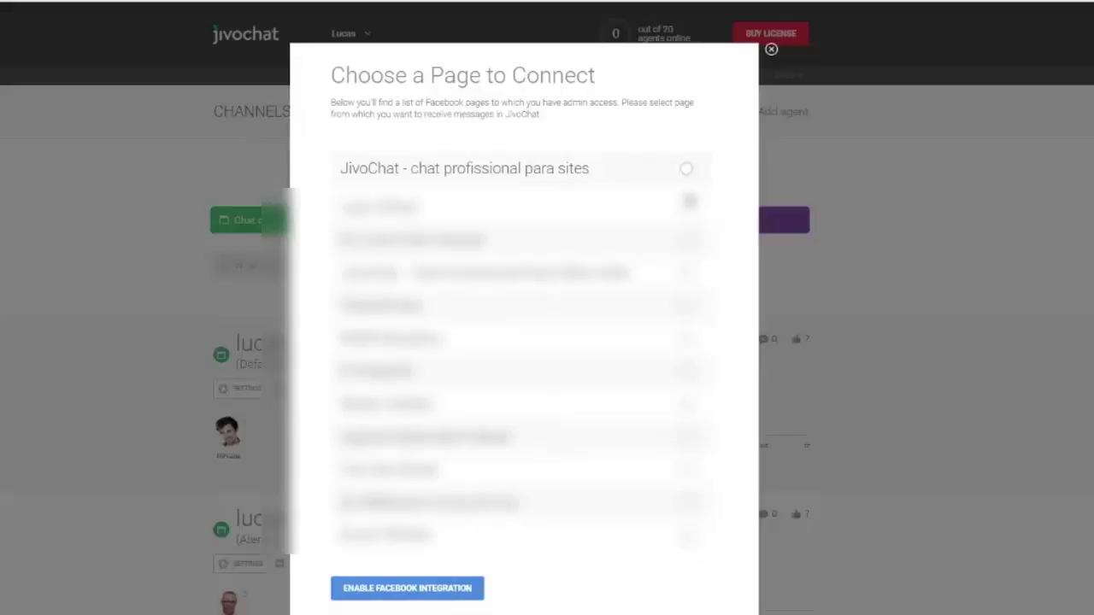
left_click(685, 170)
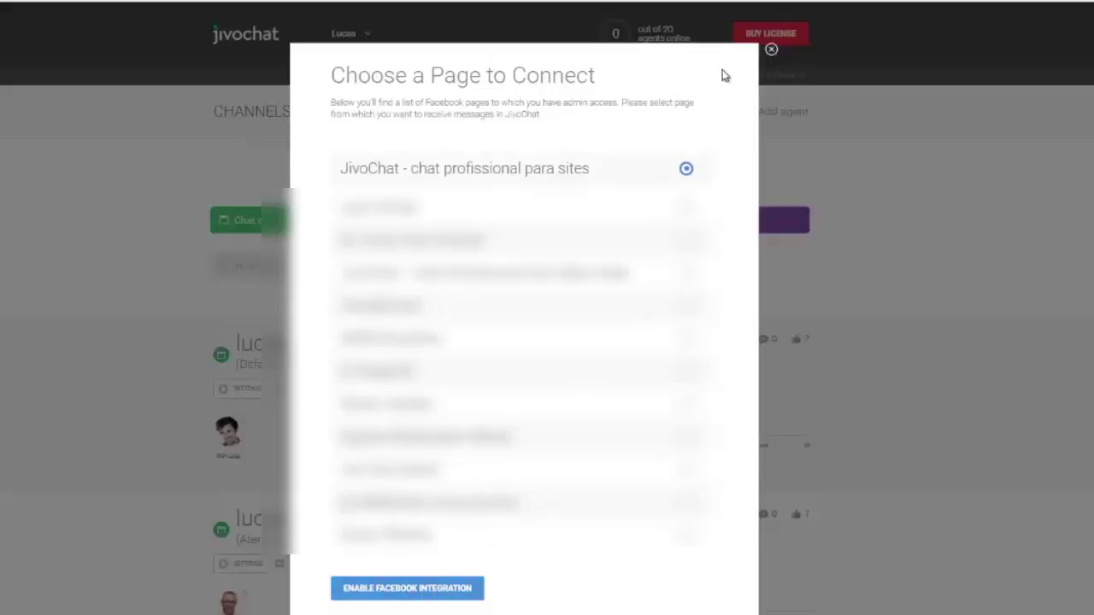
Close the page-connection and You're All Set dialogs, move the JivoChat window aside, and return to Anúncio 1's preview.
left_click(771, 50)
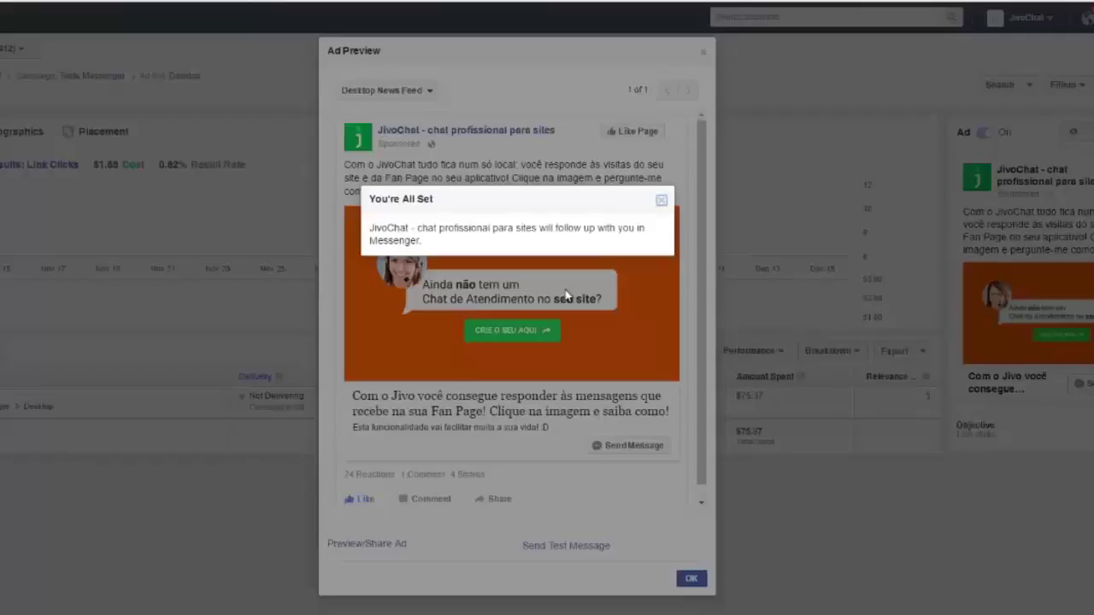
left_click(655, 202)
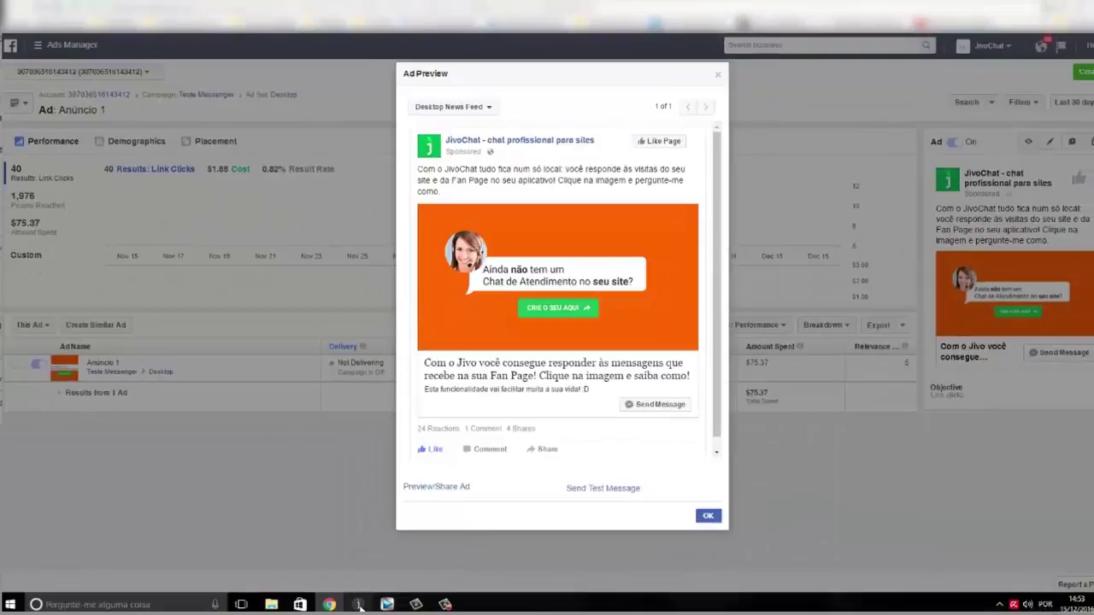
left_click(359, 604)
left_click_drag(641, 124, 920, 192)
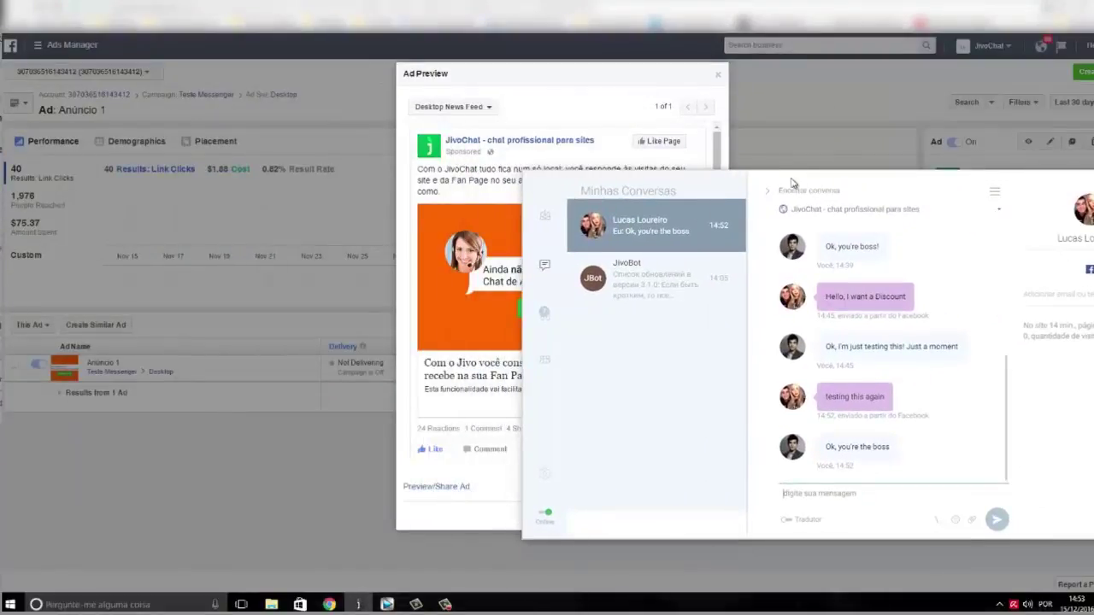
left_click_drag(792, 182, 277, 20)
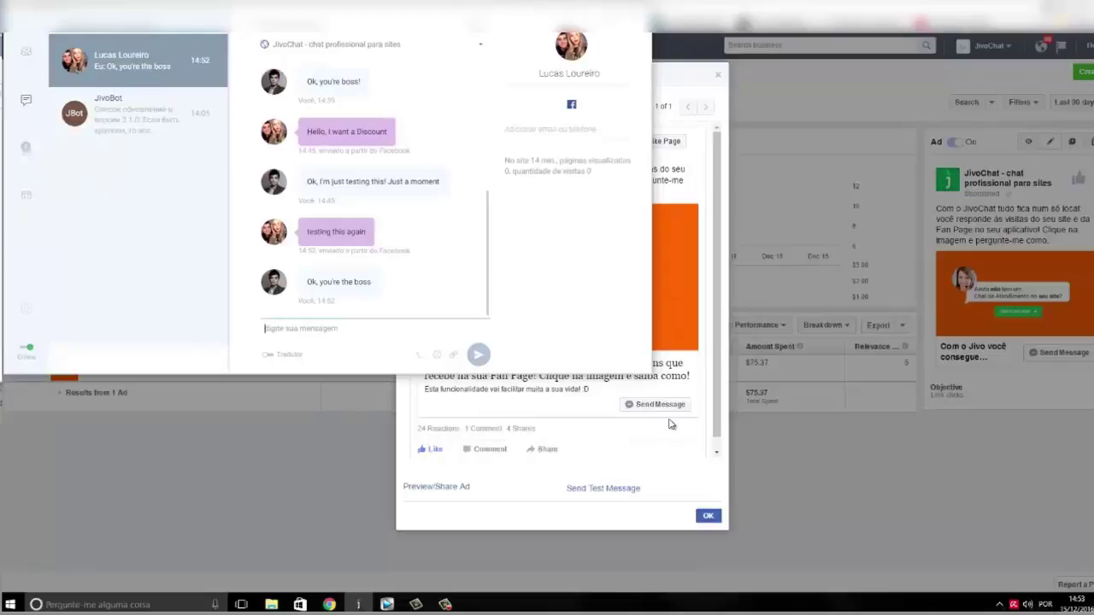
left_click(598, 435)
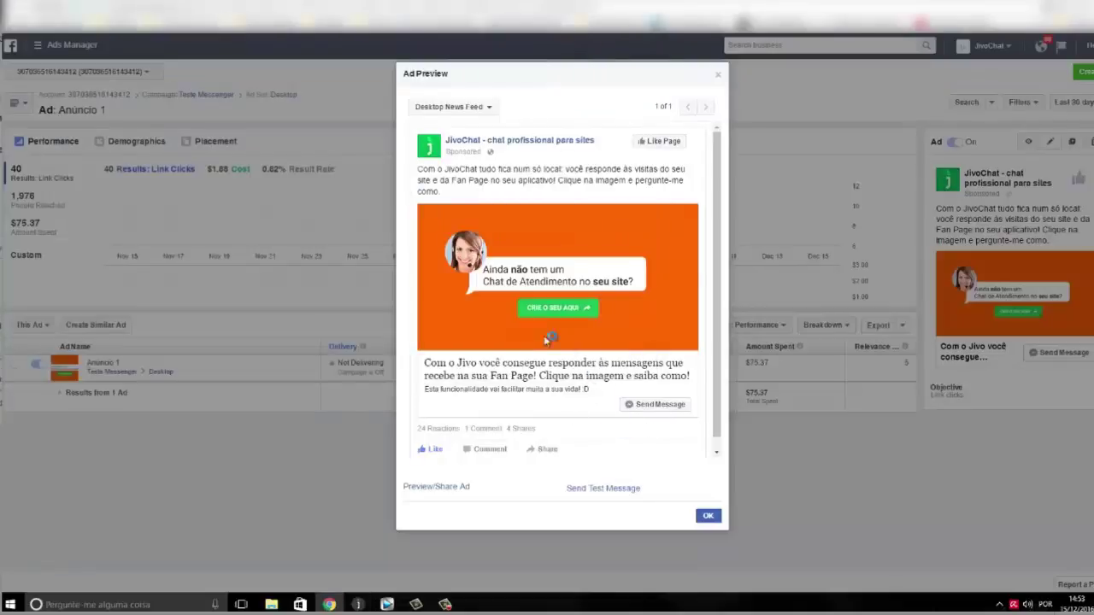